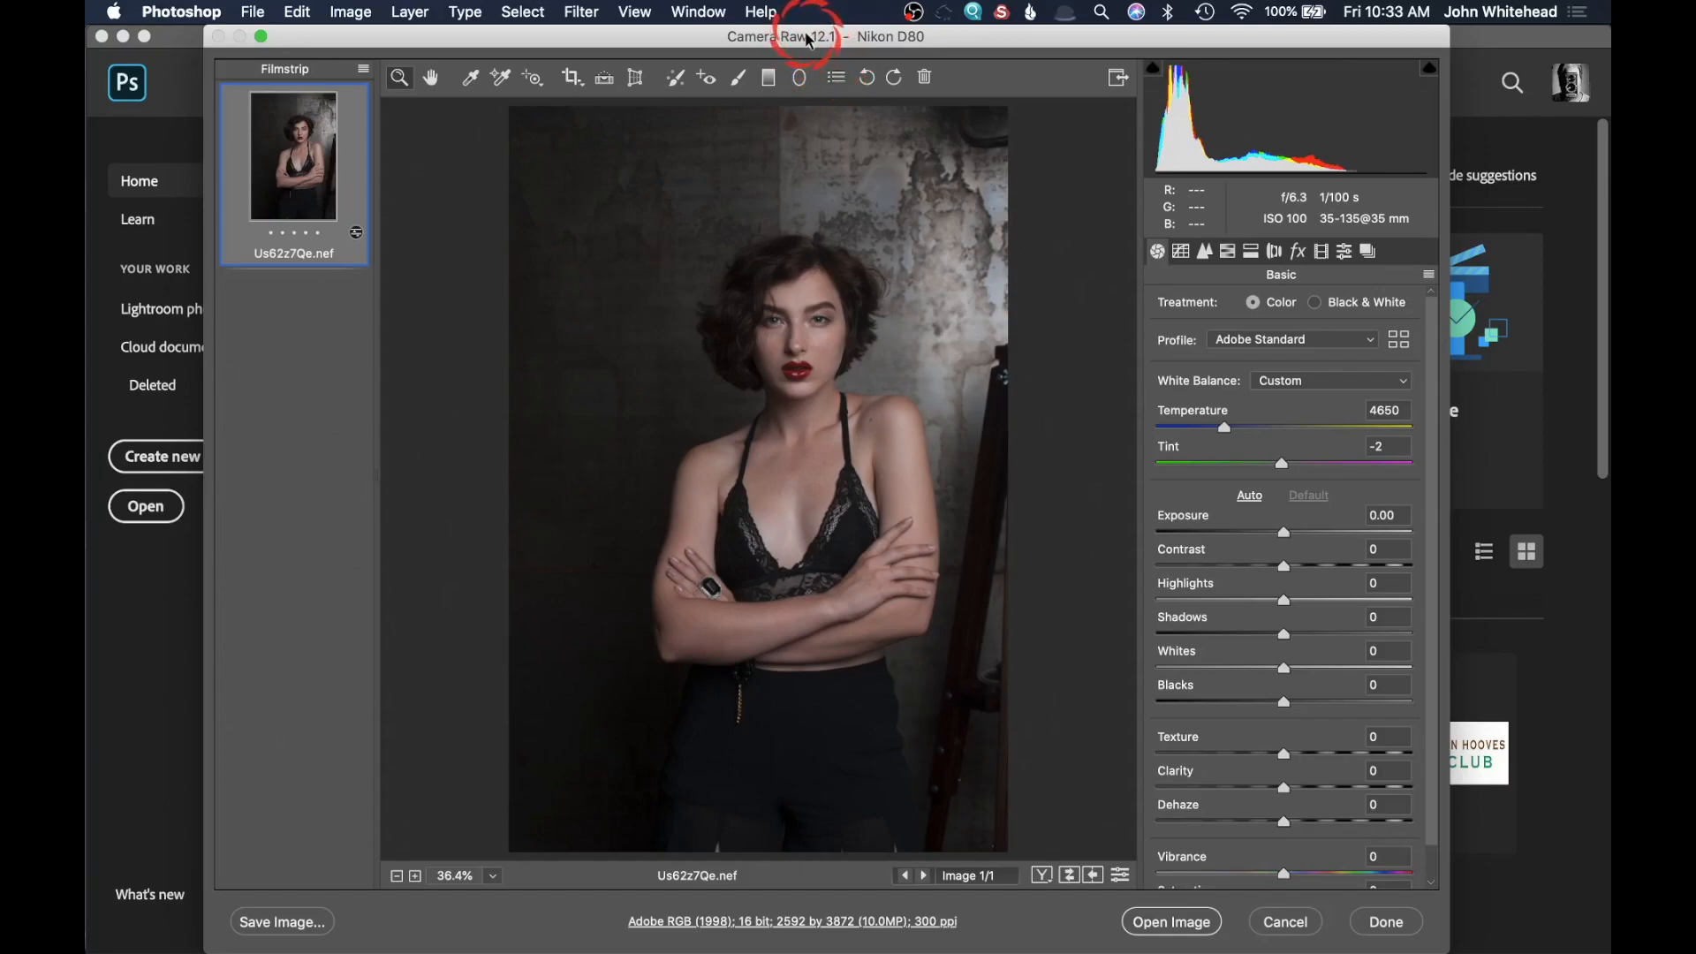
left_click_drag(806, 39, 805, 40)
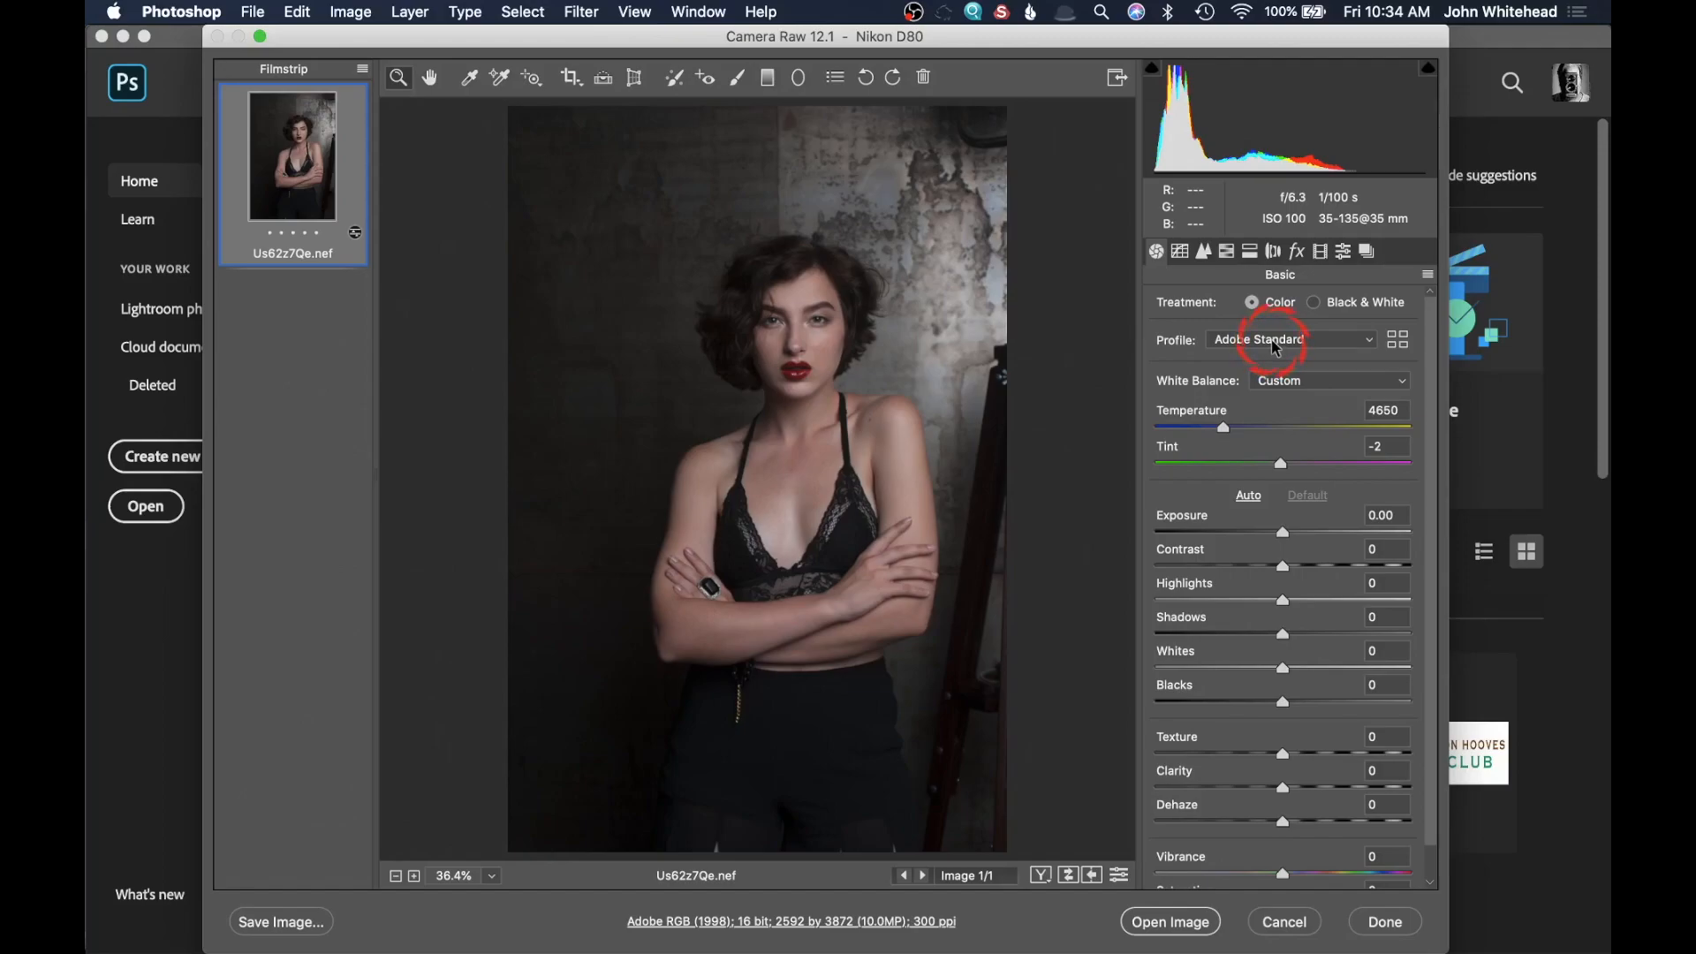
left_click(1275, 347)
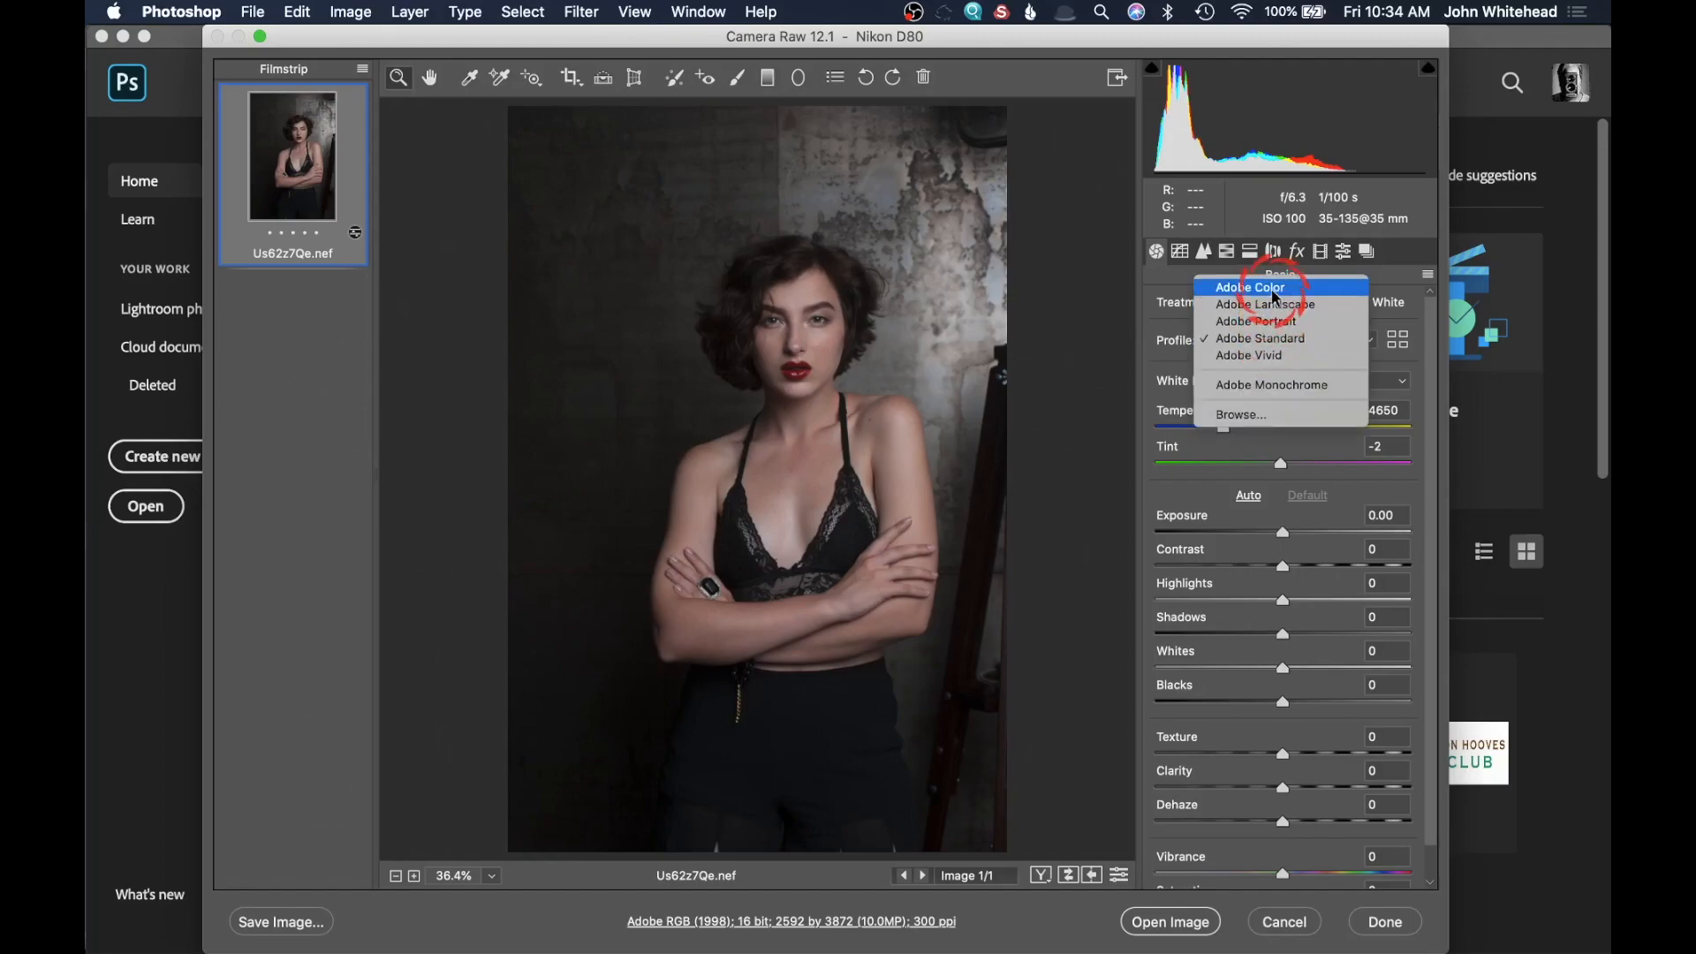
left_click(1293, 343)
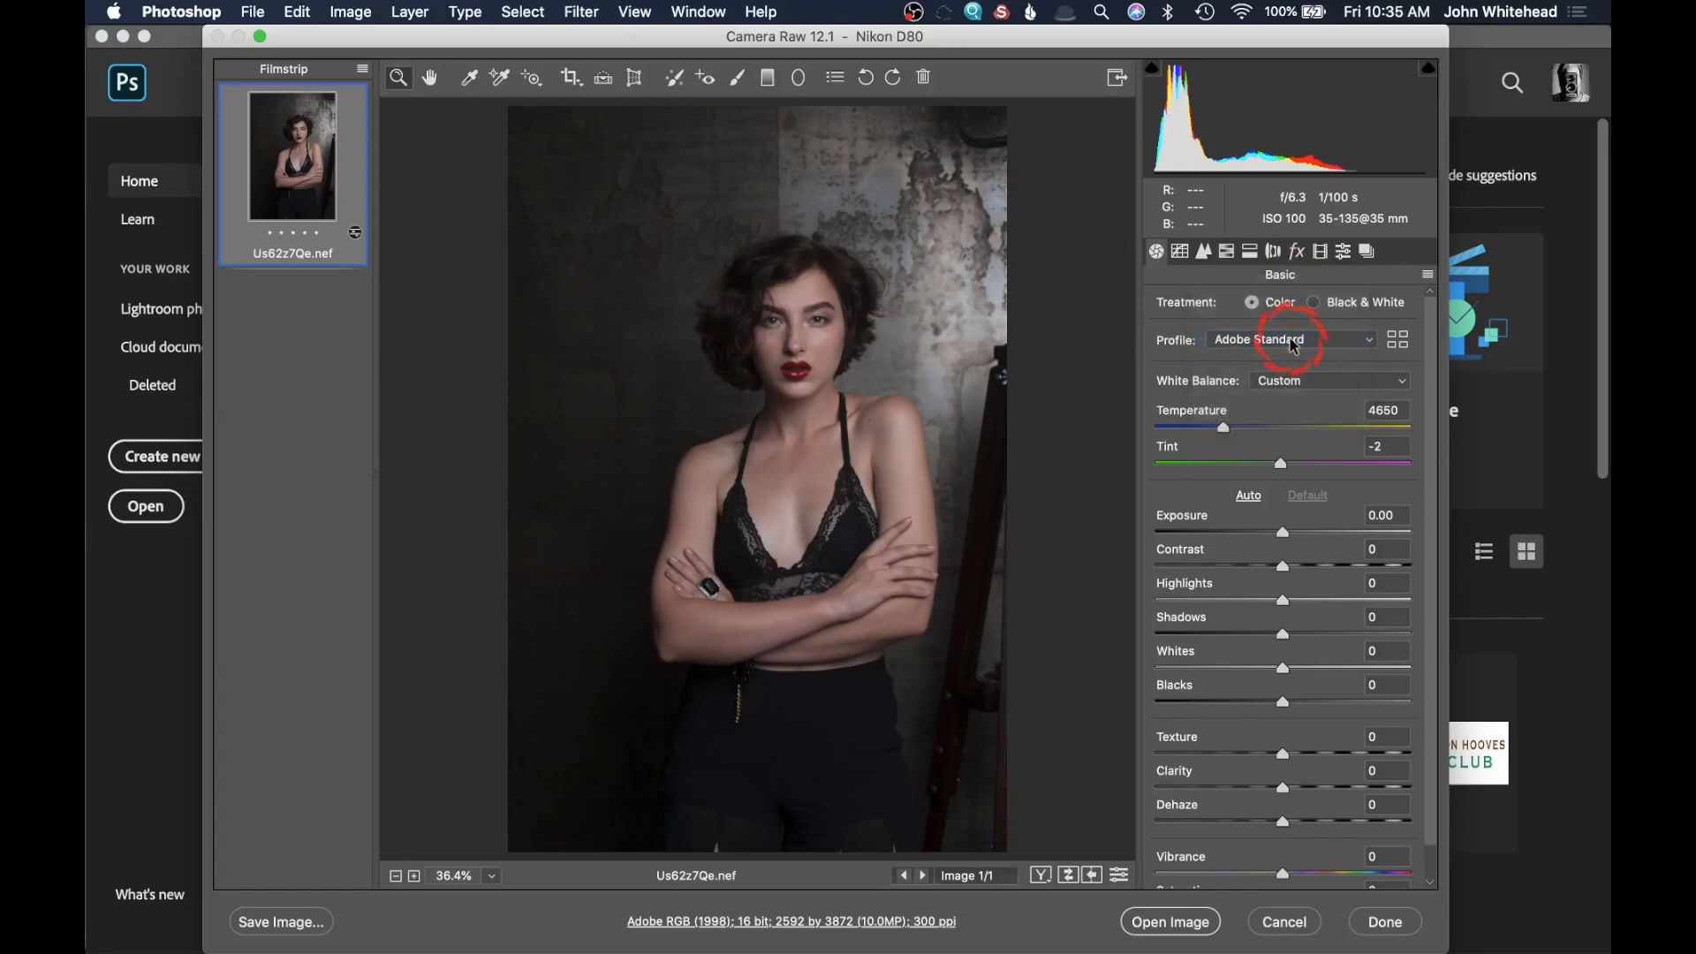
Step: Switch the white balance to Auto, with the temperature fine-tuned to 4400
left_click(1314, 382)
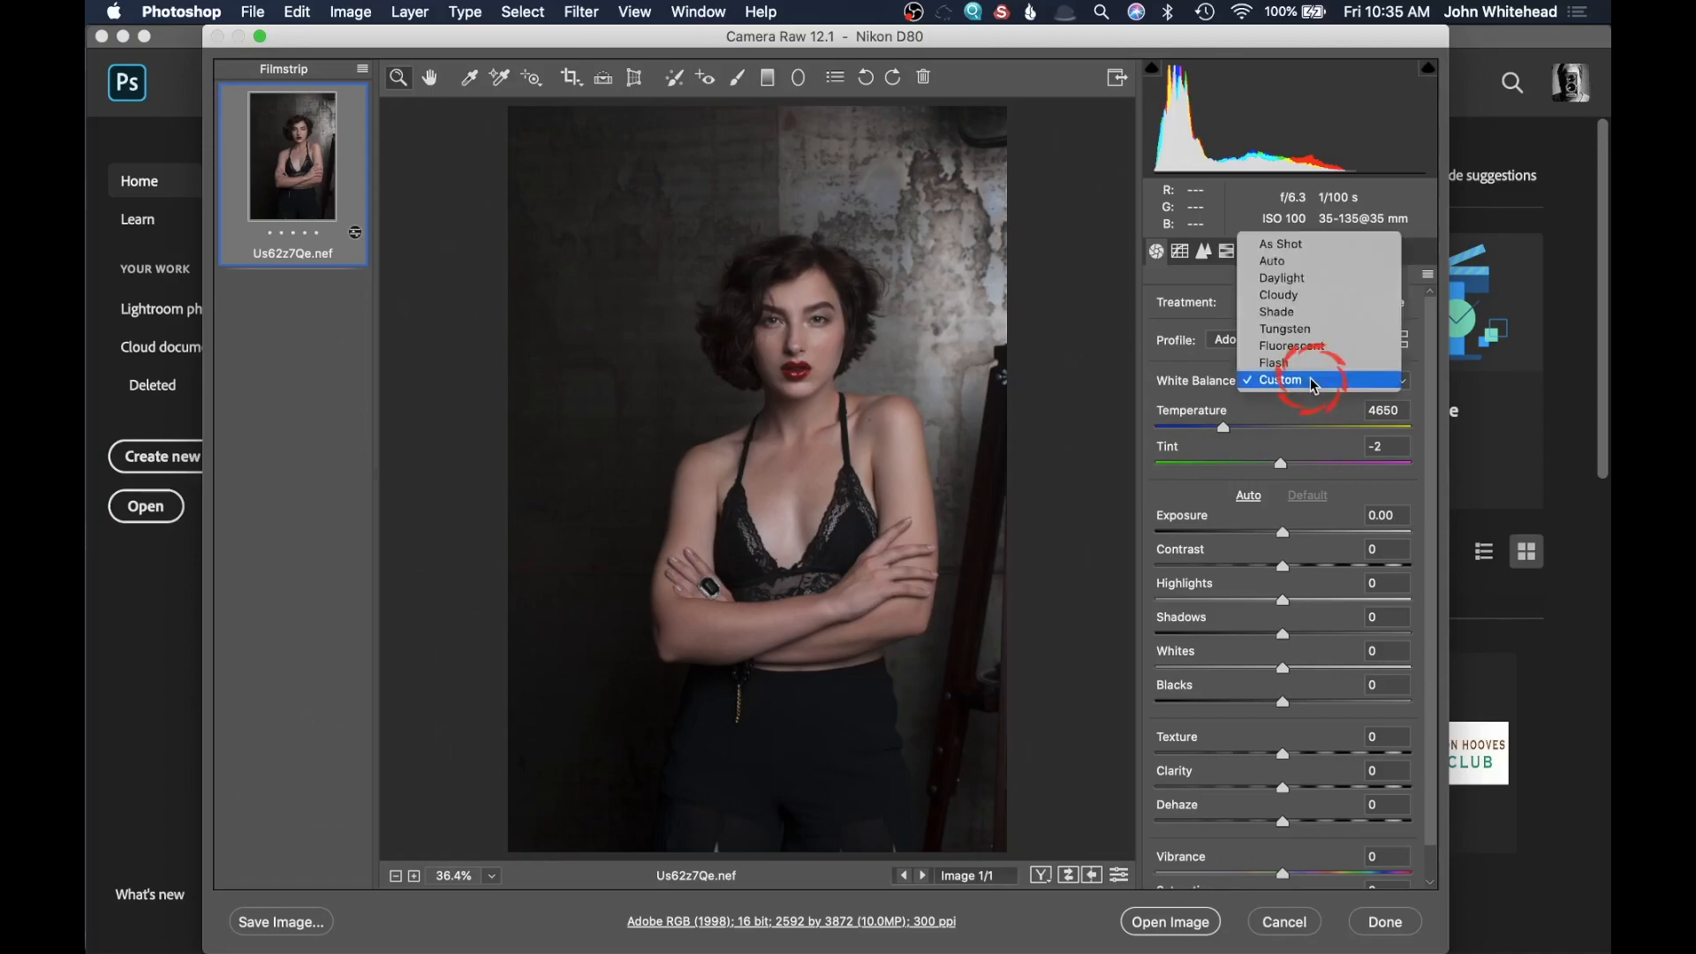
left_click(1309, 263)
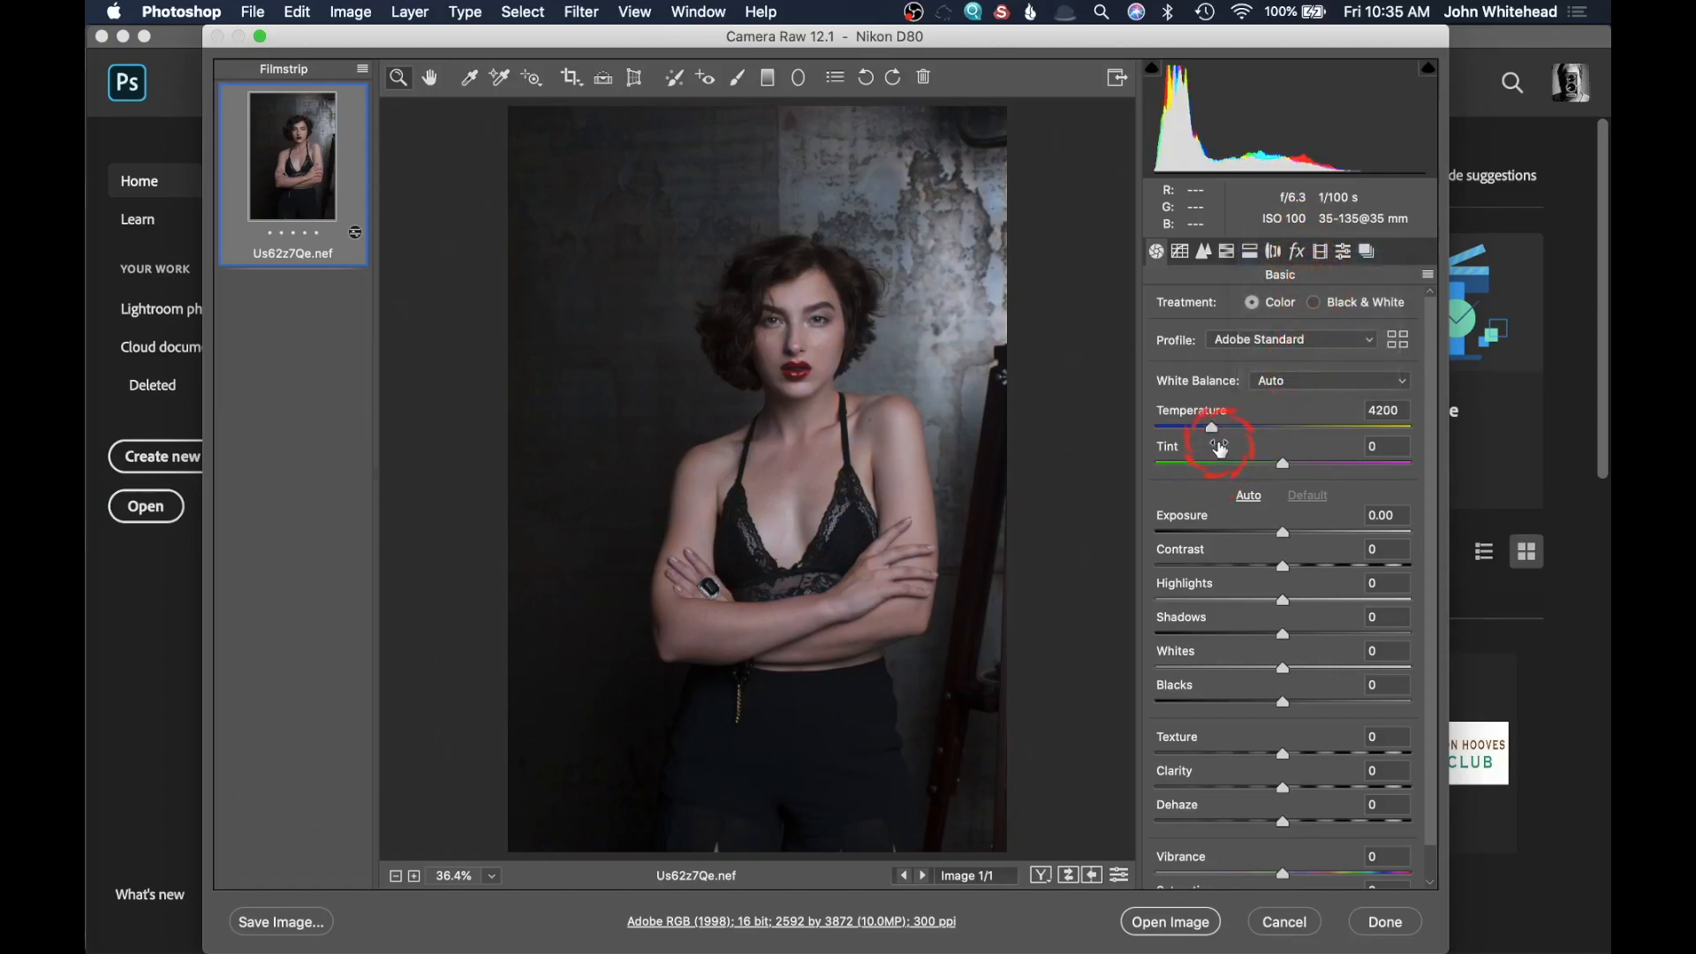
left_click_drag(1212, 429, 1219, 430)
left_click(1220, 430)
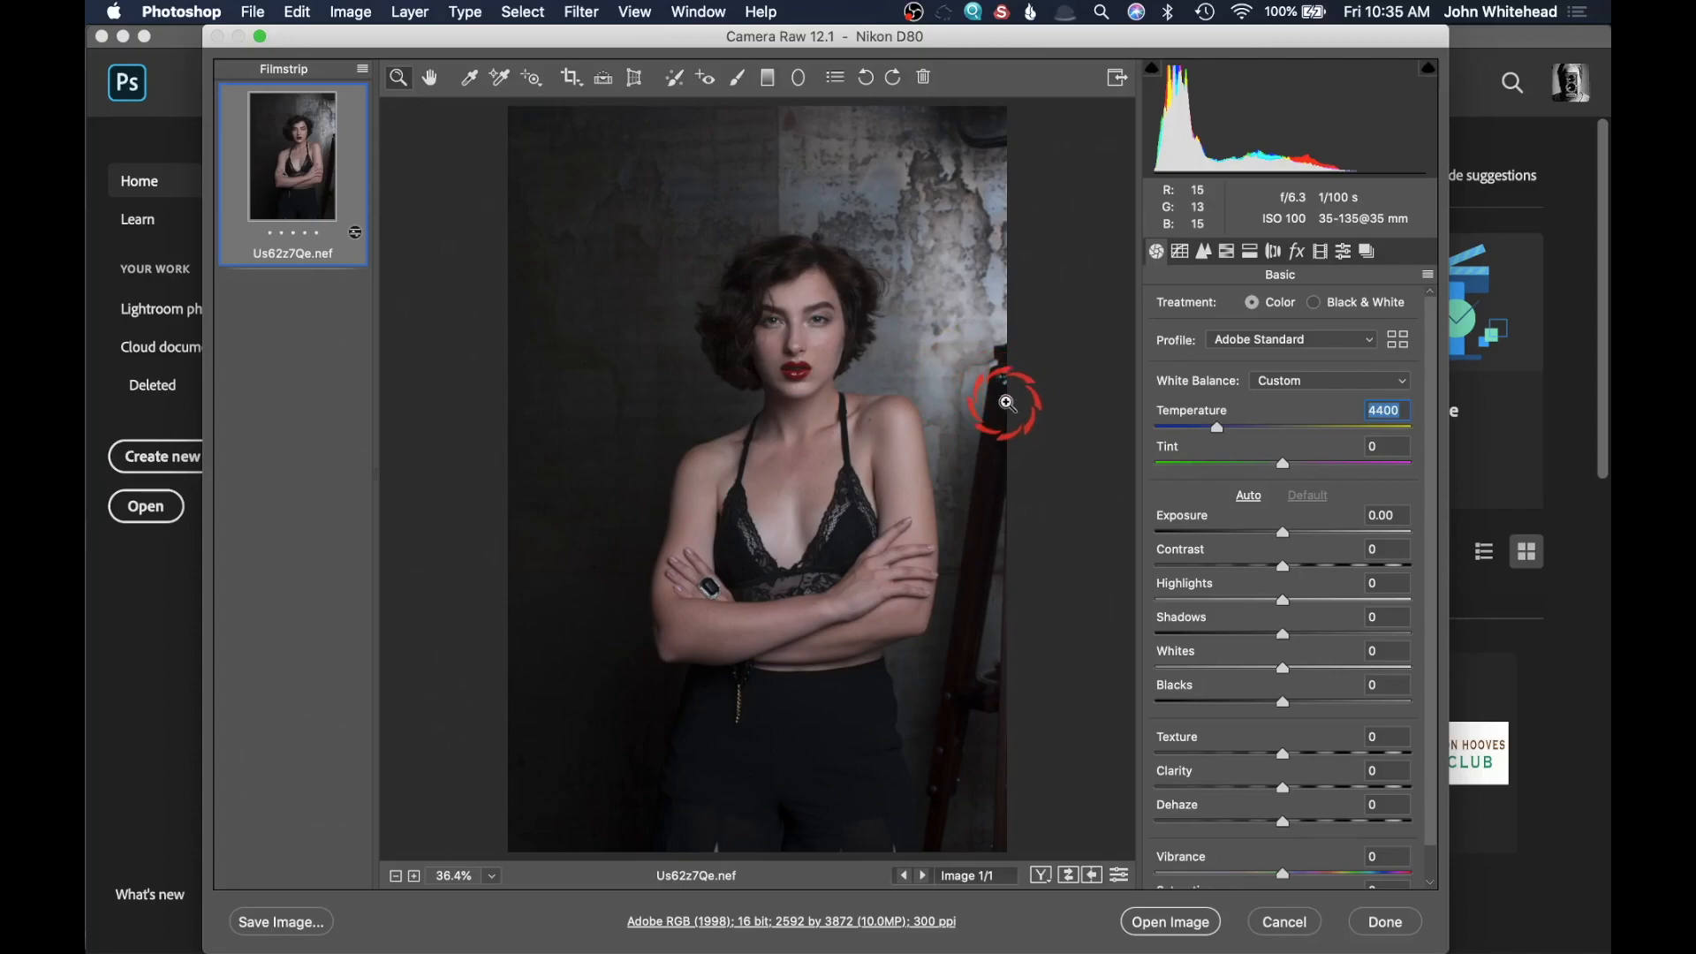
left_click(1269, 391)
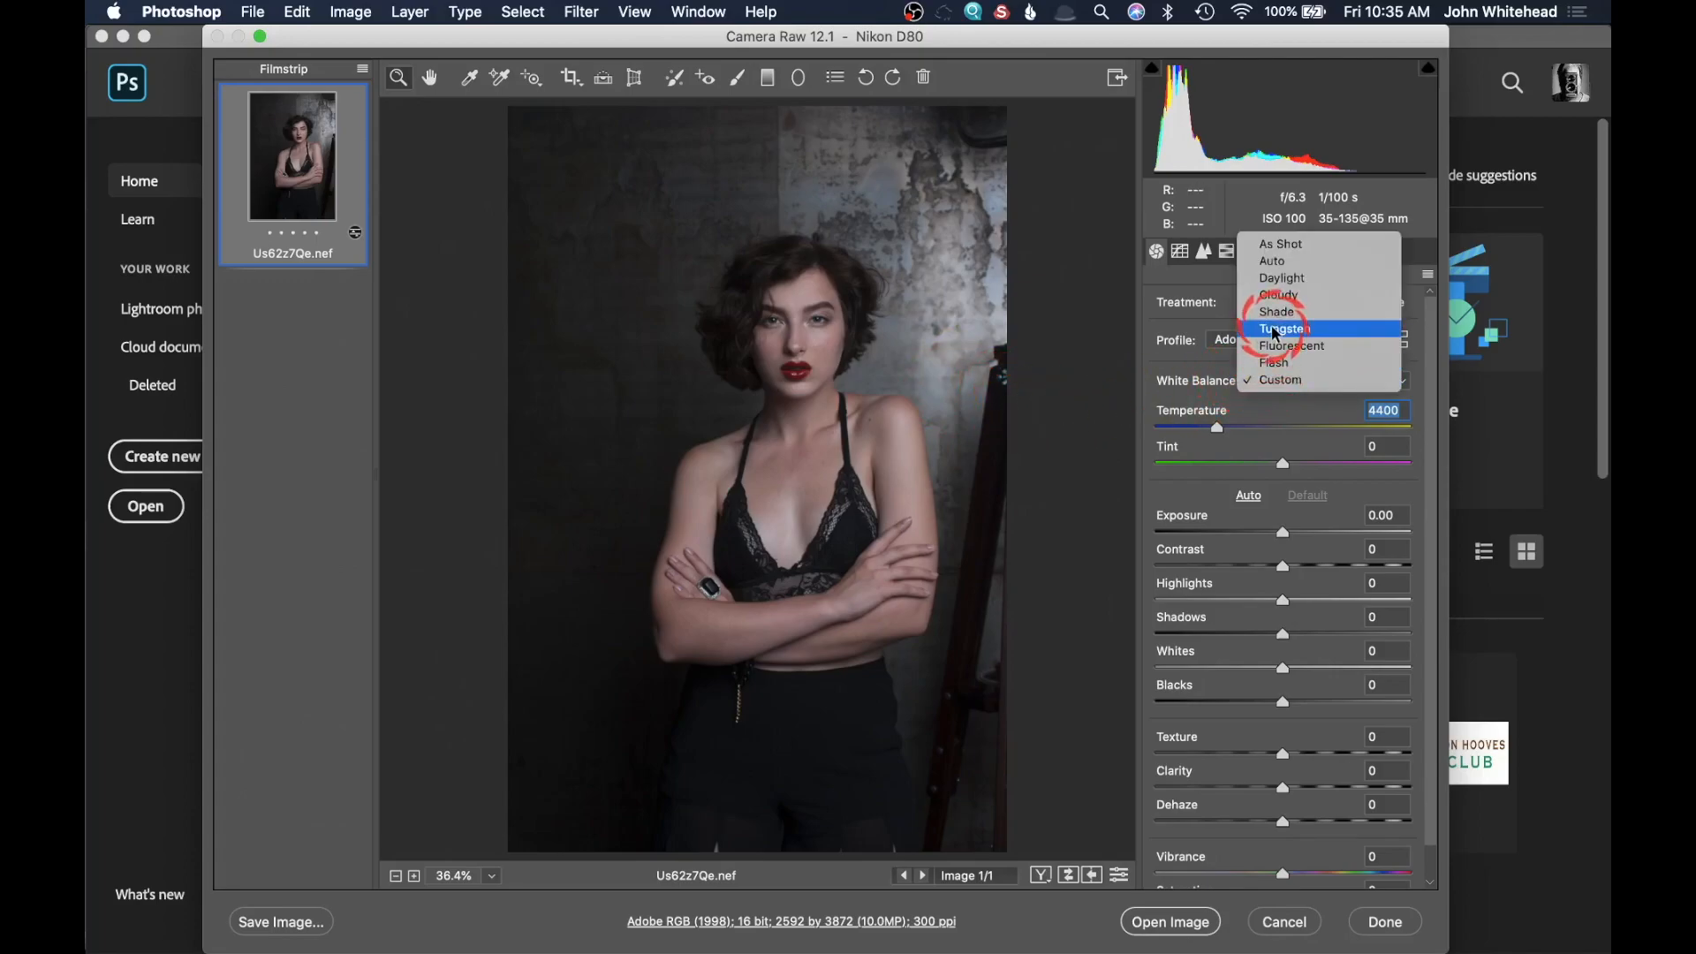
left_click(1253, 339)
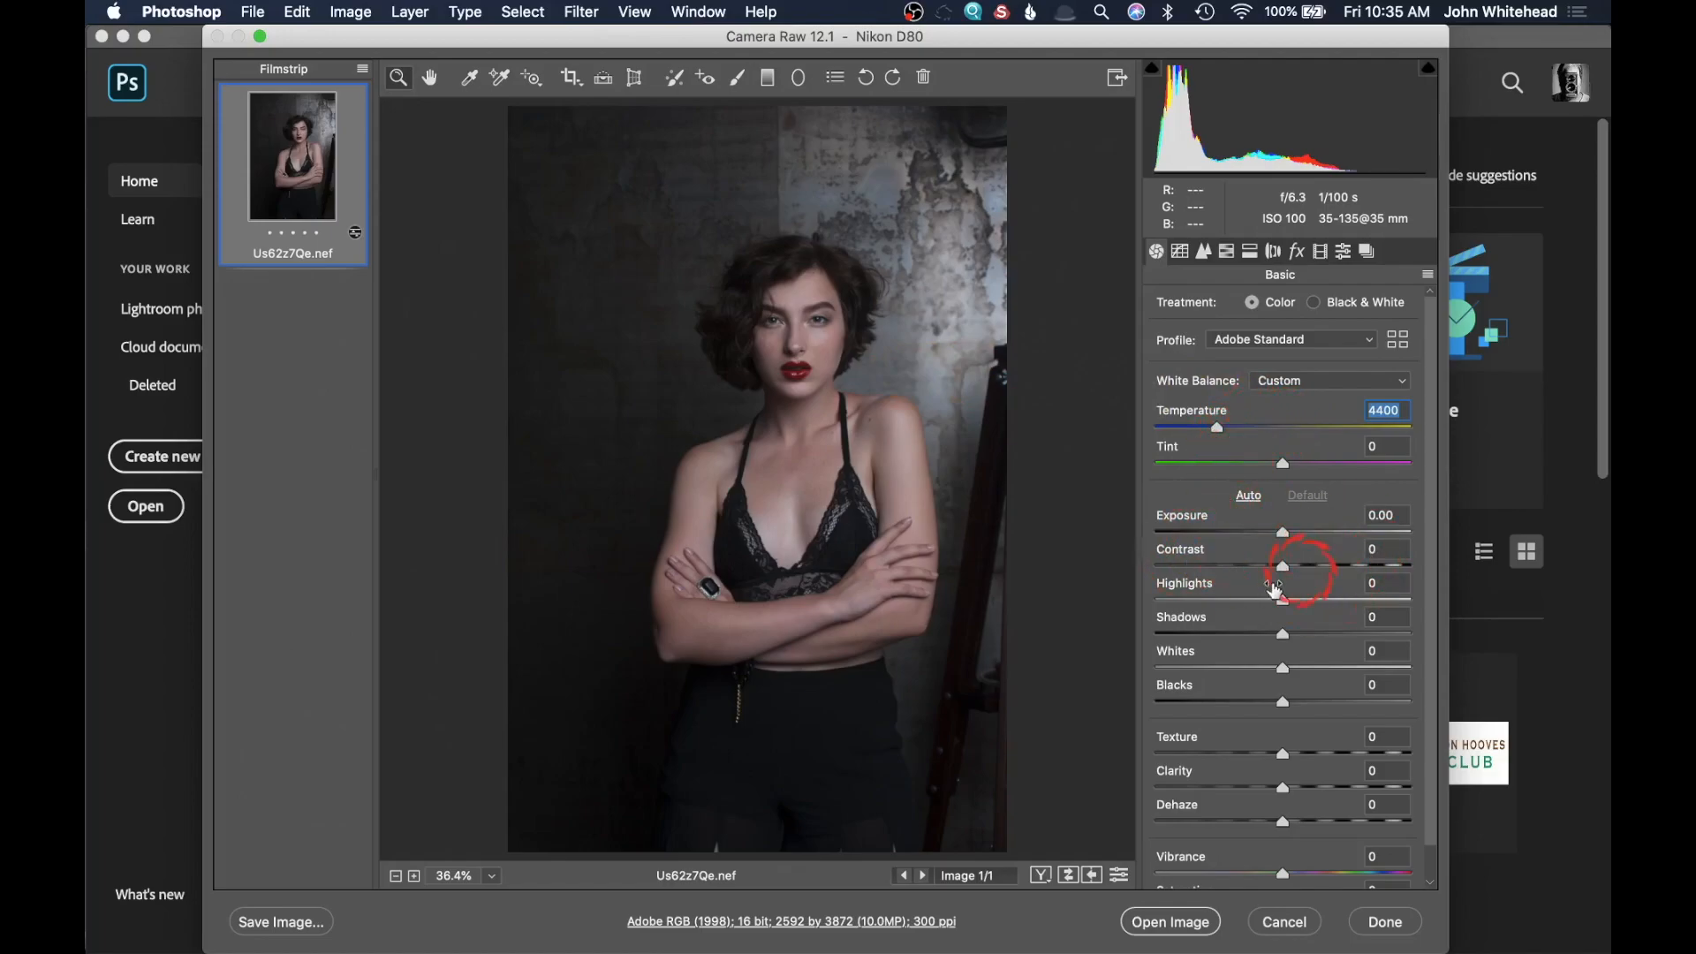
Step: Adjust the portrait's basic tones to Exposure +0.60, Contrast -17 and Shadows +13
left_click_drag(1297, 539, 1318, 534)
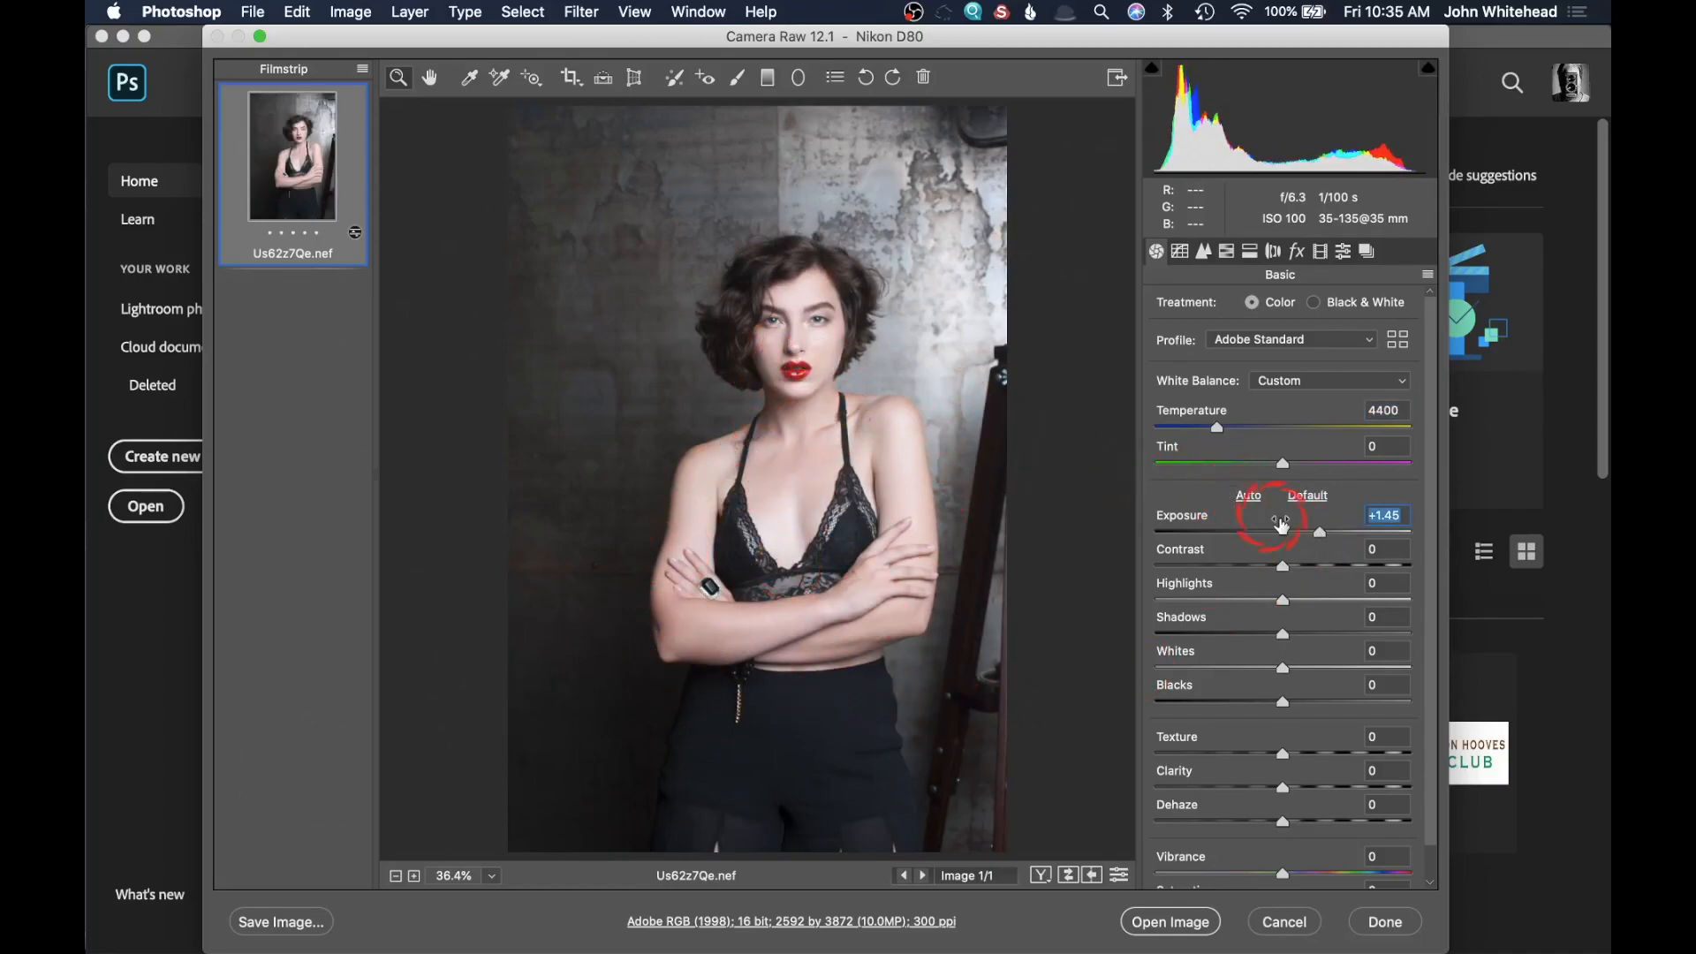
left_click_drag(1330, 536, 1297, 540)
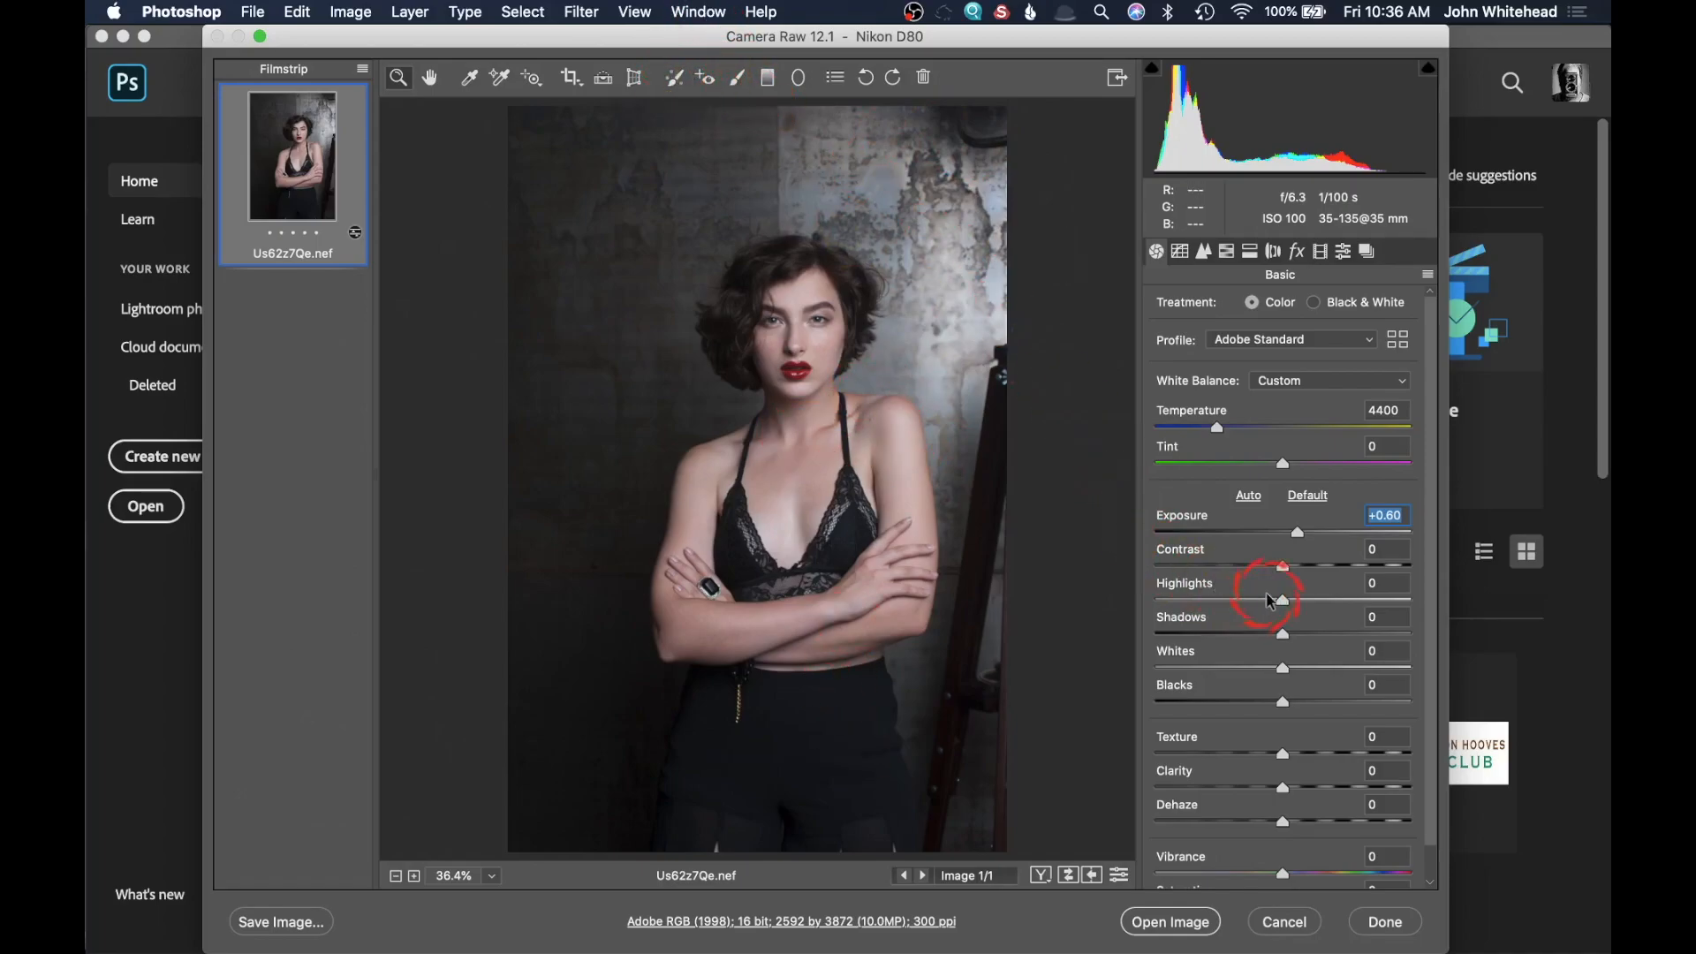
left_click_drag(1282, 565, 1261, 565)
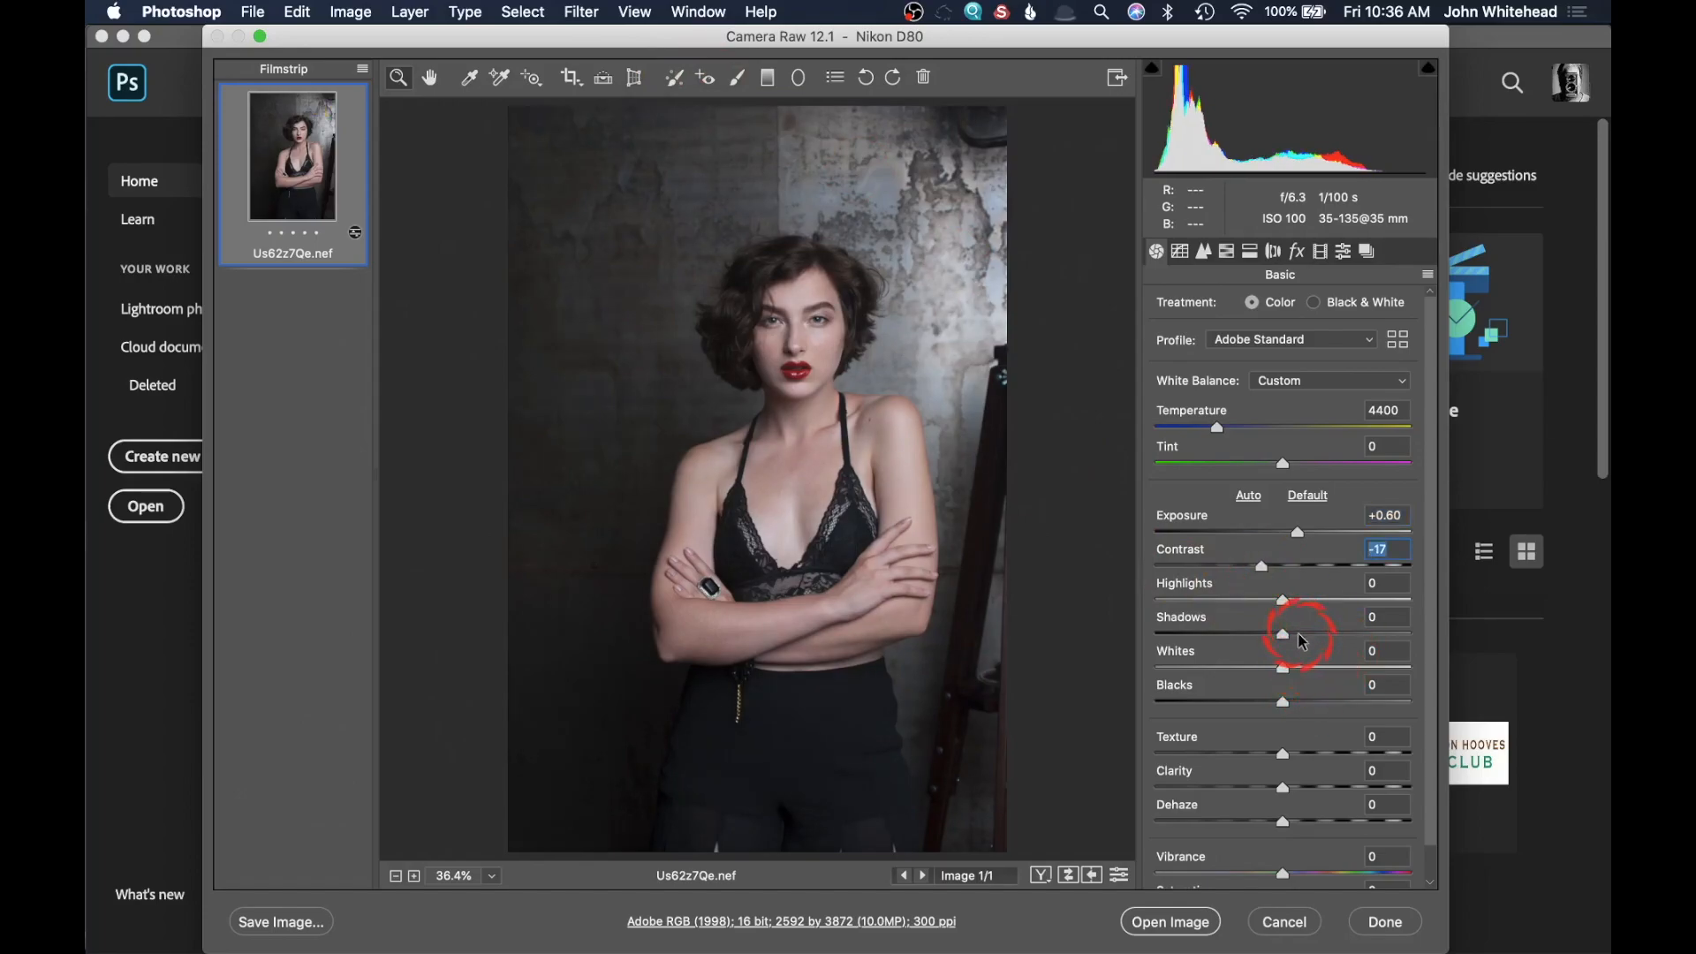
left_click(1298, 633)
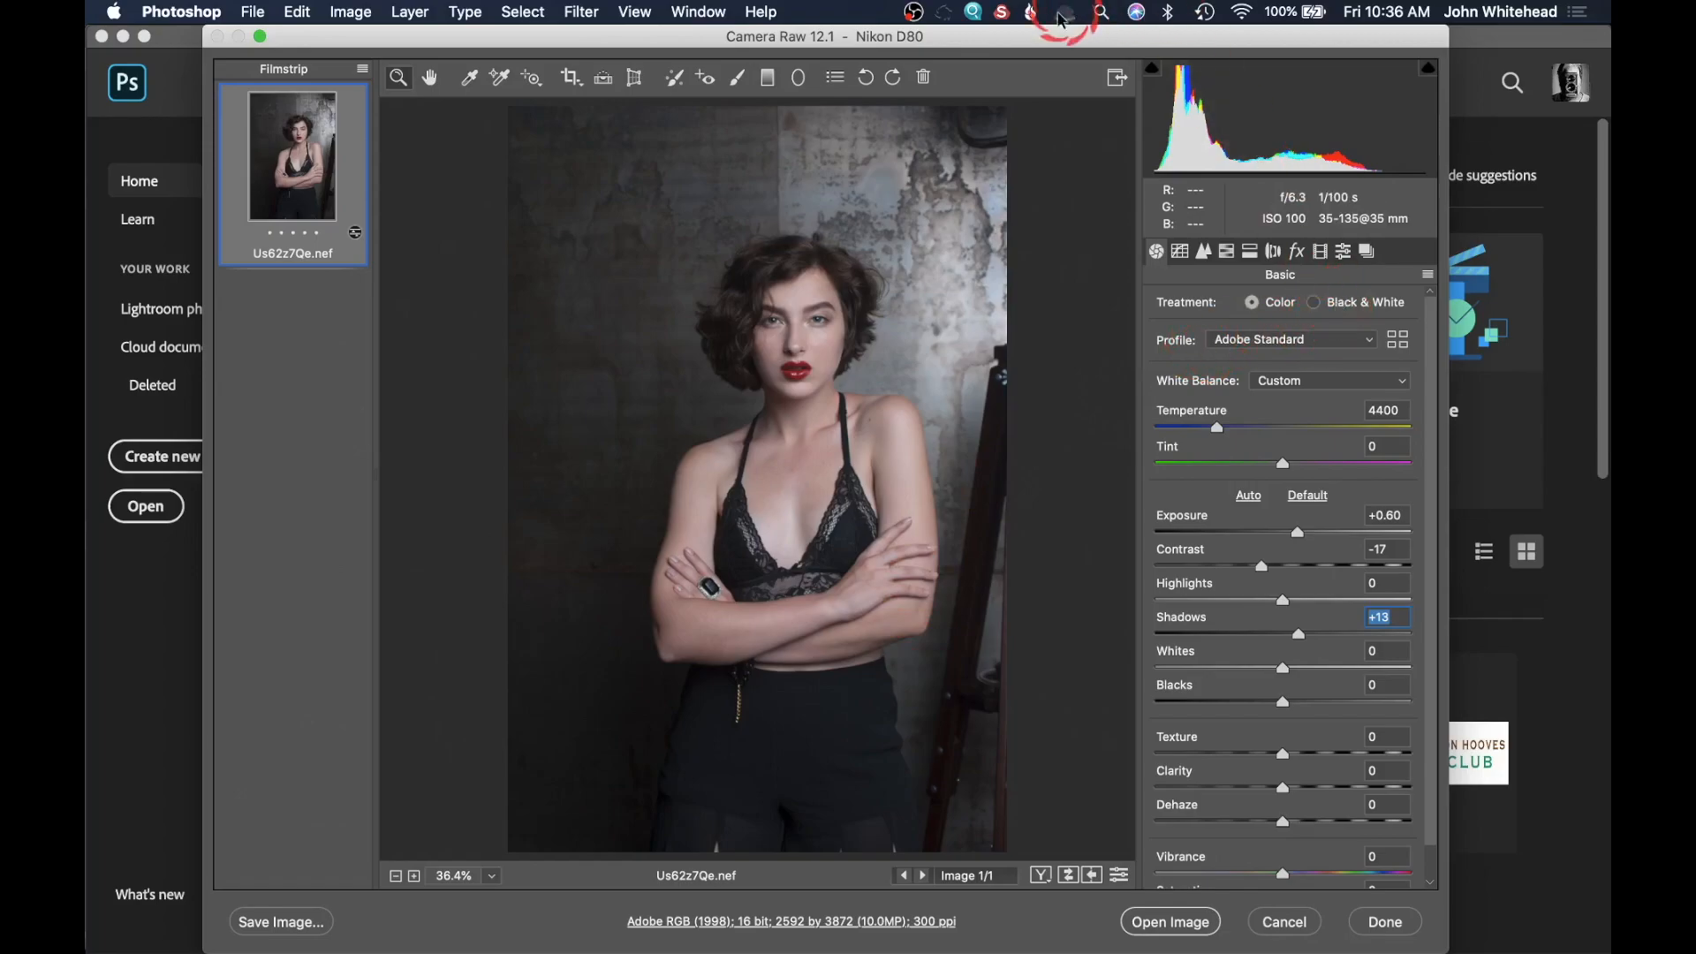
Step: Open the adjusted raw portrait from Camera Raw in Photoshop
left_click(737, 81)
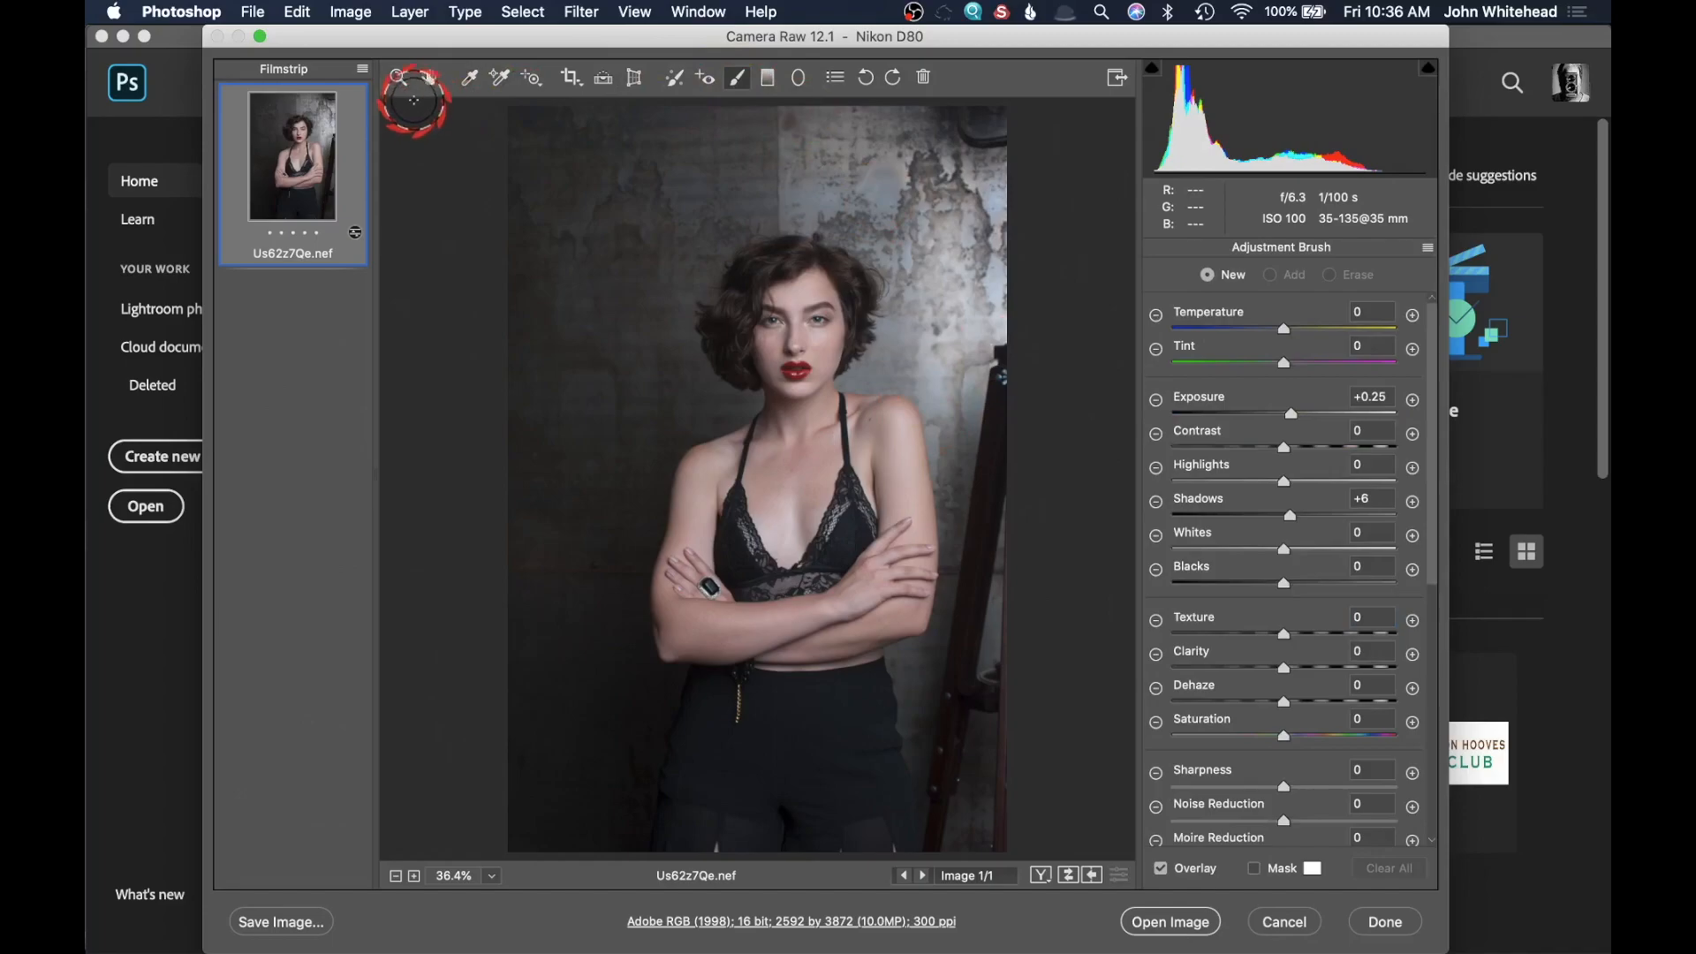
left_click(1183, 923)
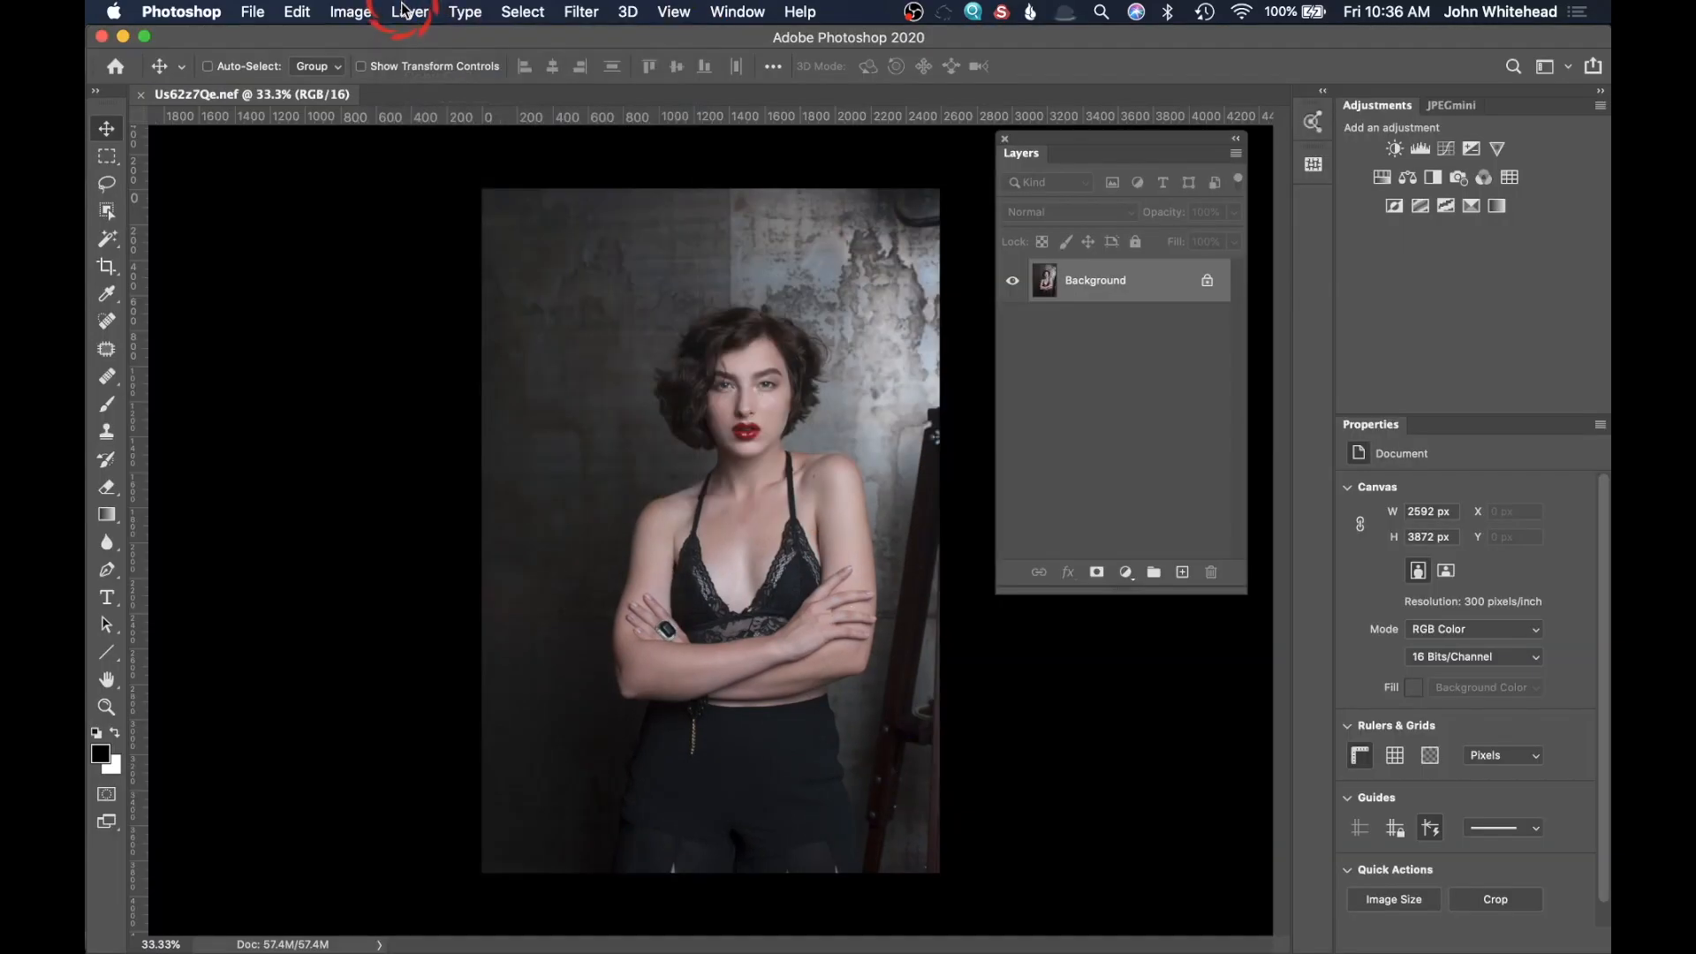
left_click(358, 12)
mouse_move(363, 68)
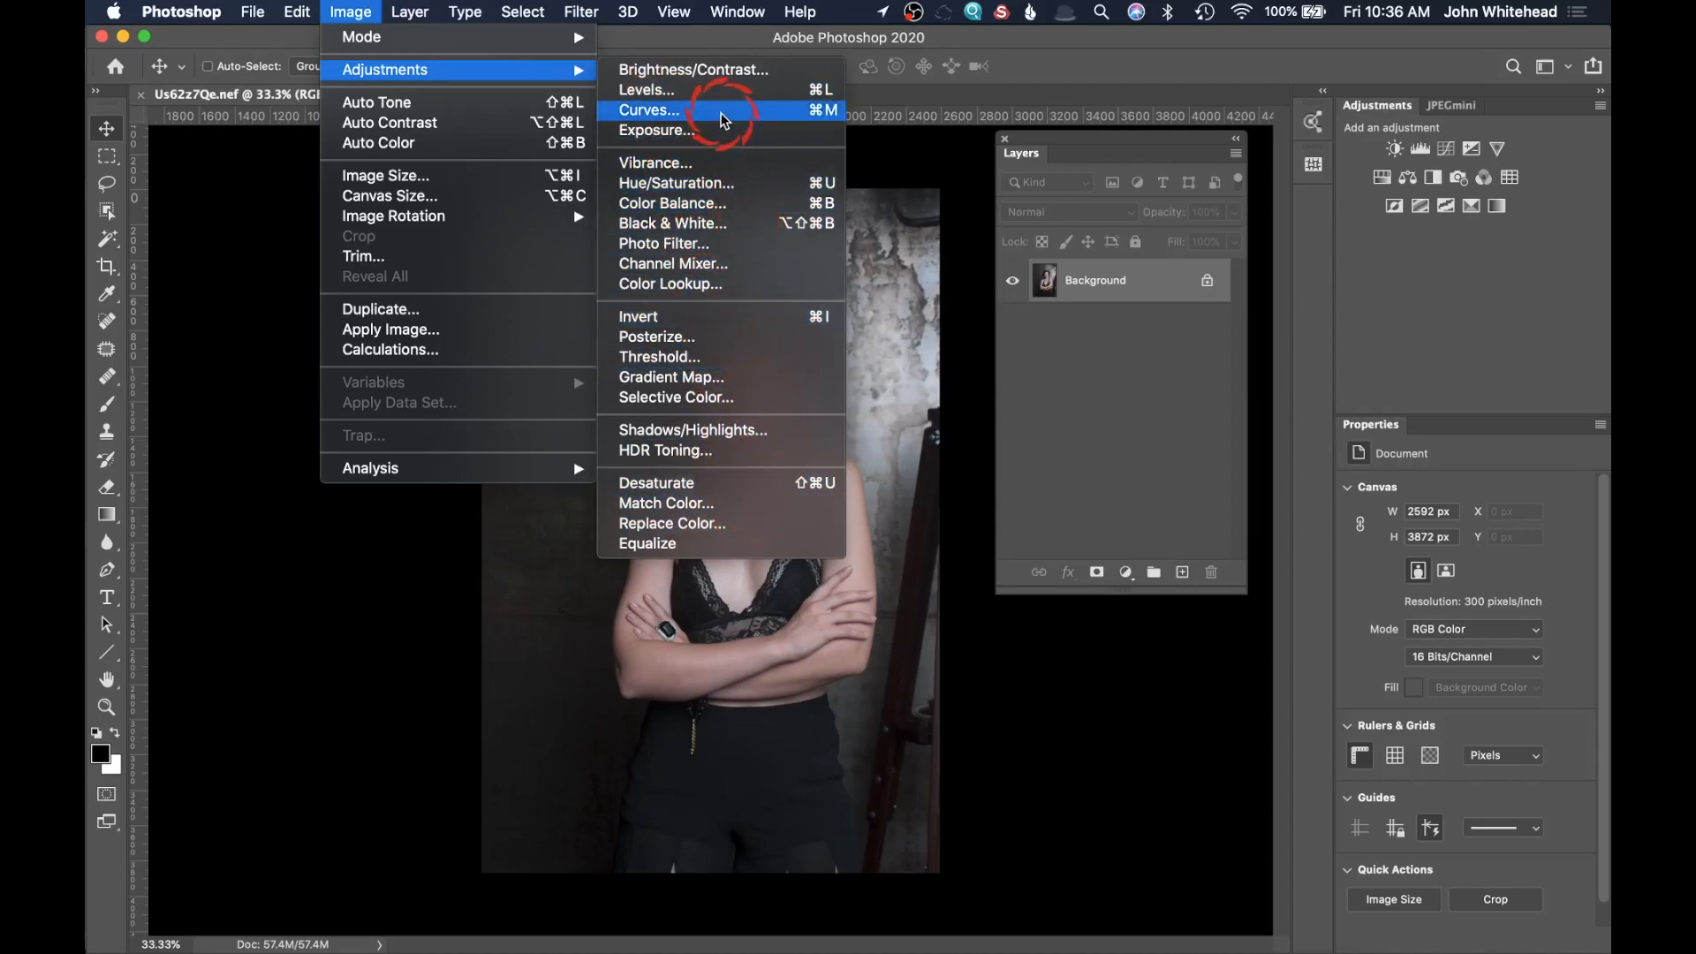
left_click(968, 43)
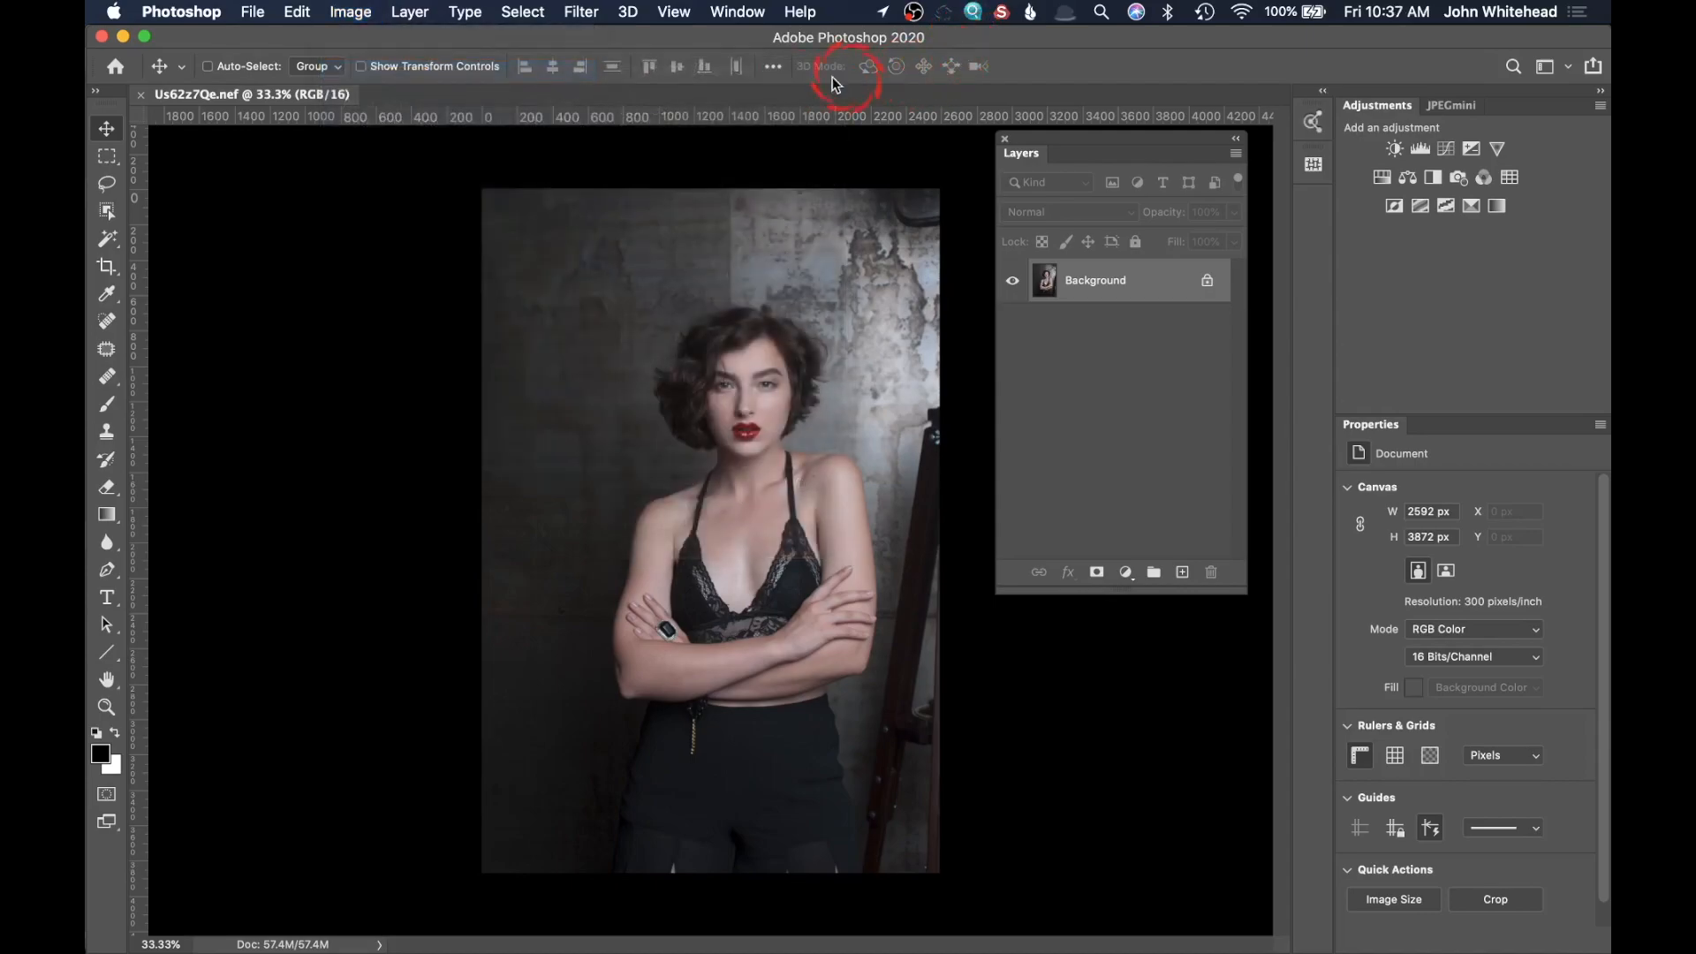
Step: Add Curves, Hue/Saturation and Selective Color adjustment layers with default settings above the background photo
left_click(1445, 148)
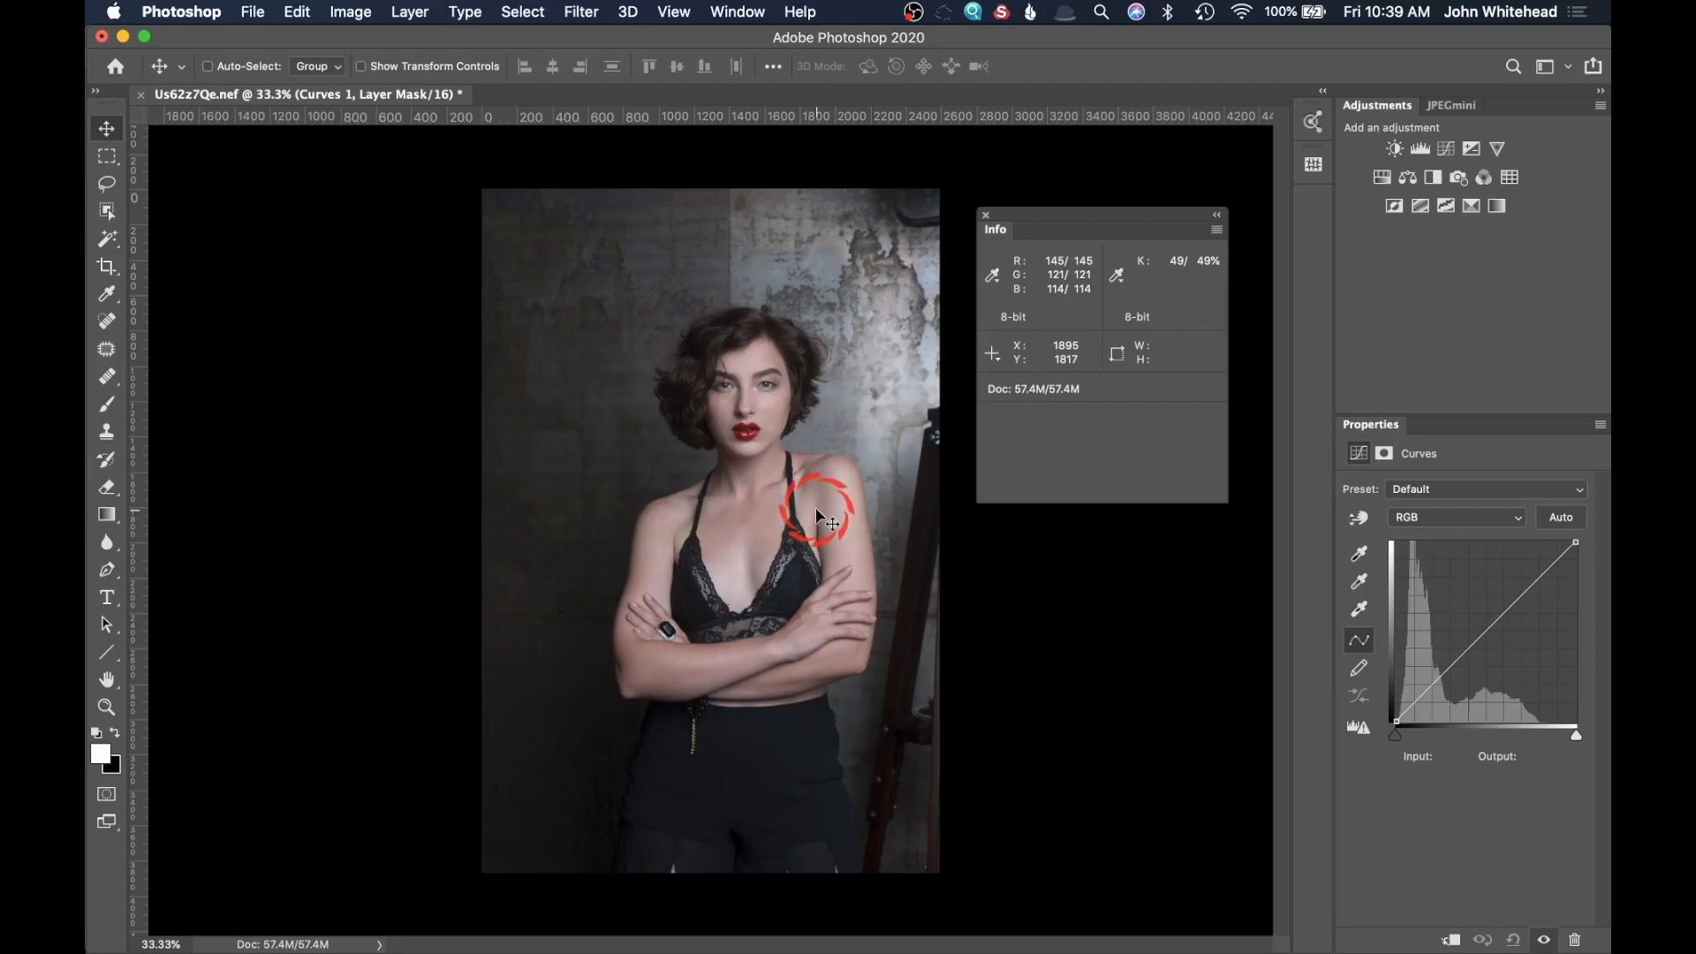
left_click(986, 216)
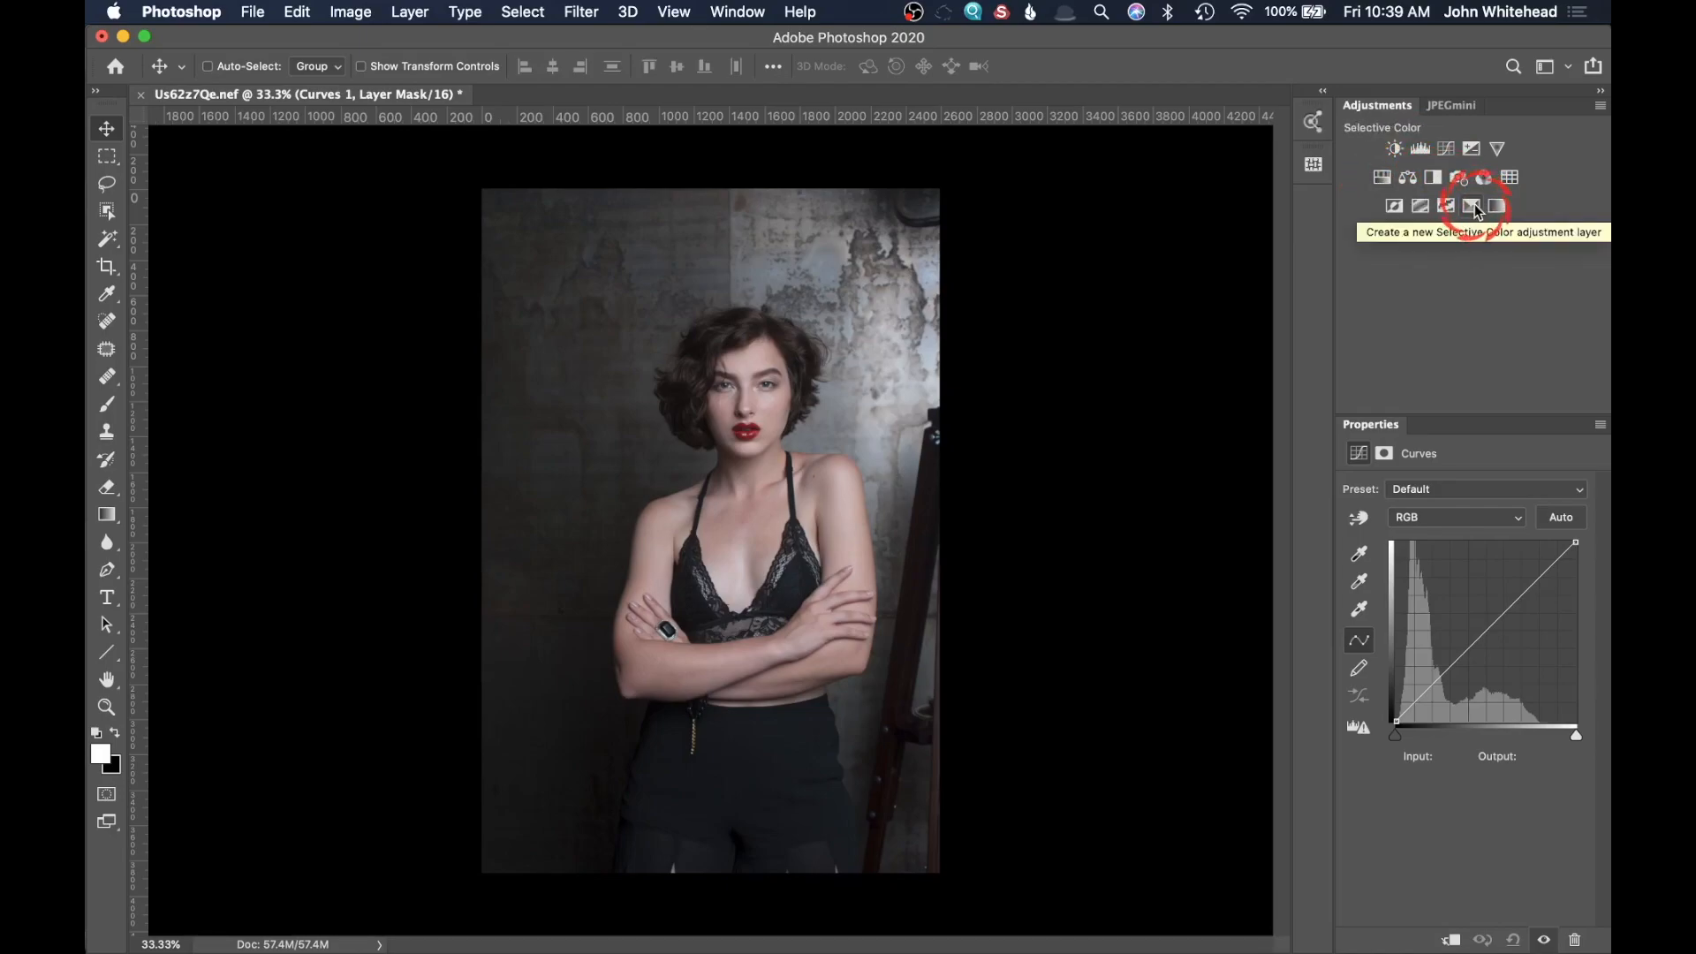
left_click(1382, 178)
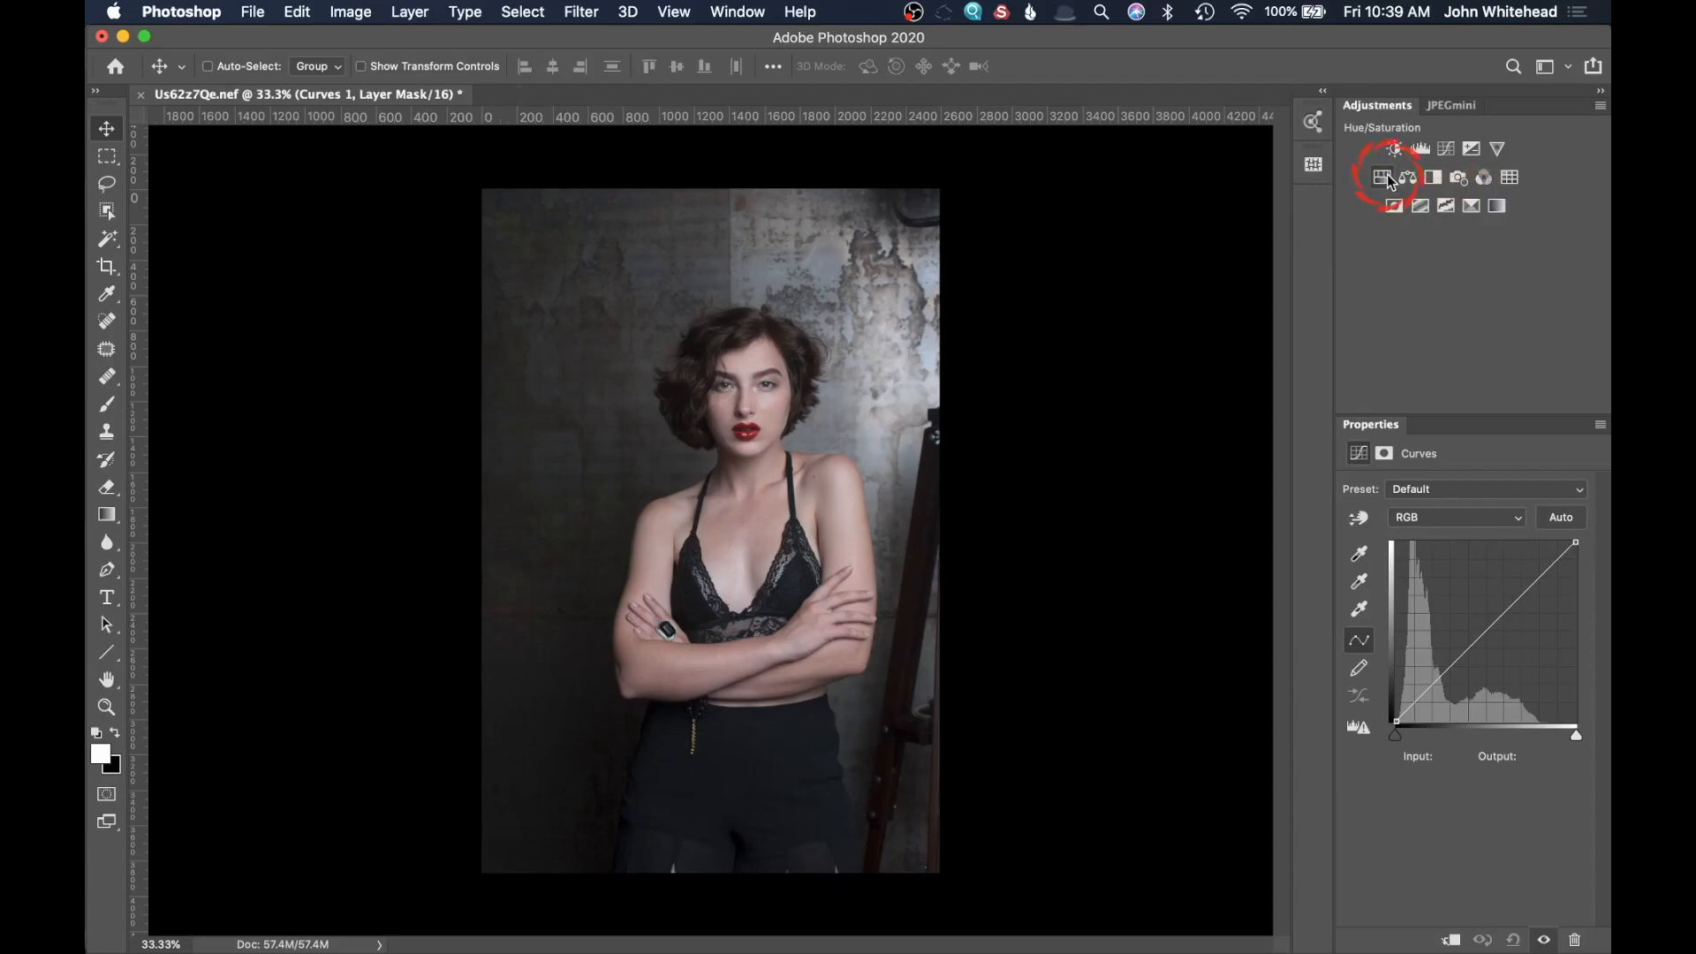
left_click(1470, 207)
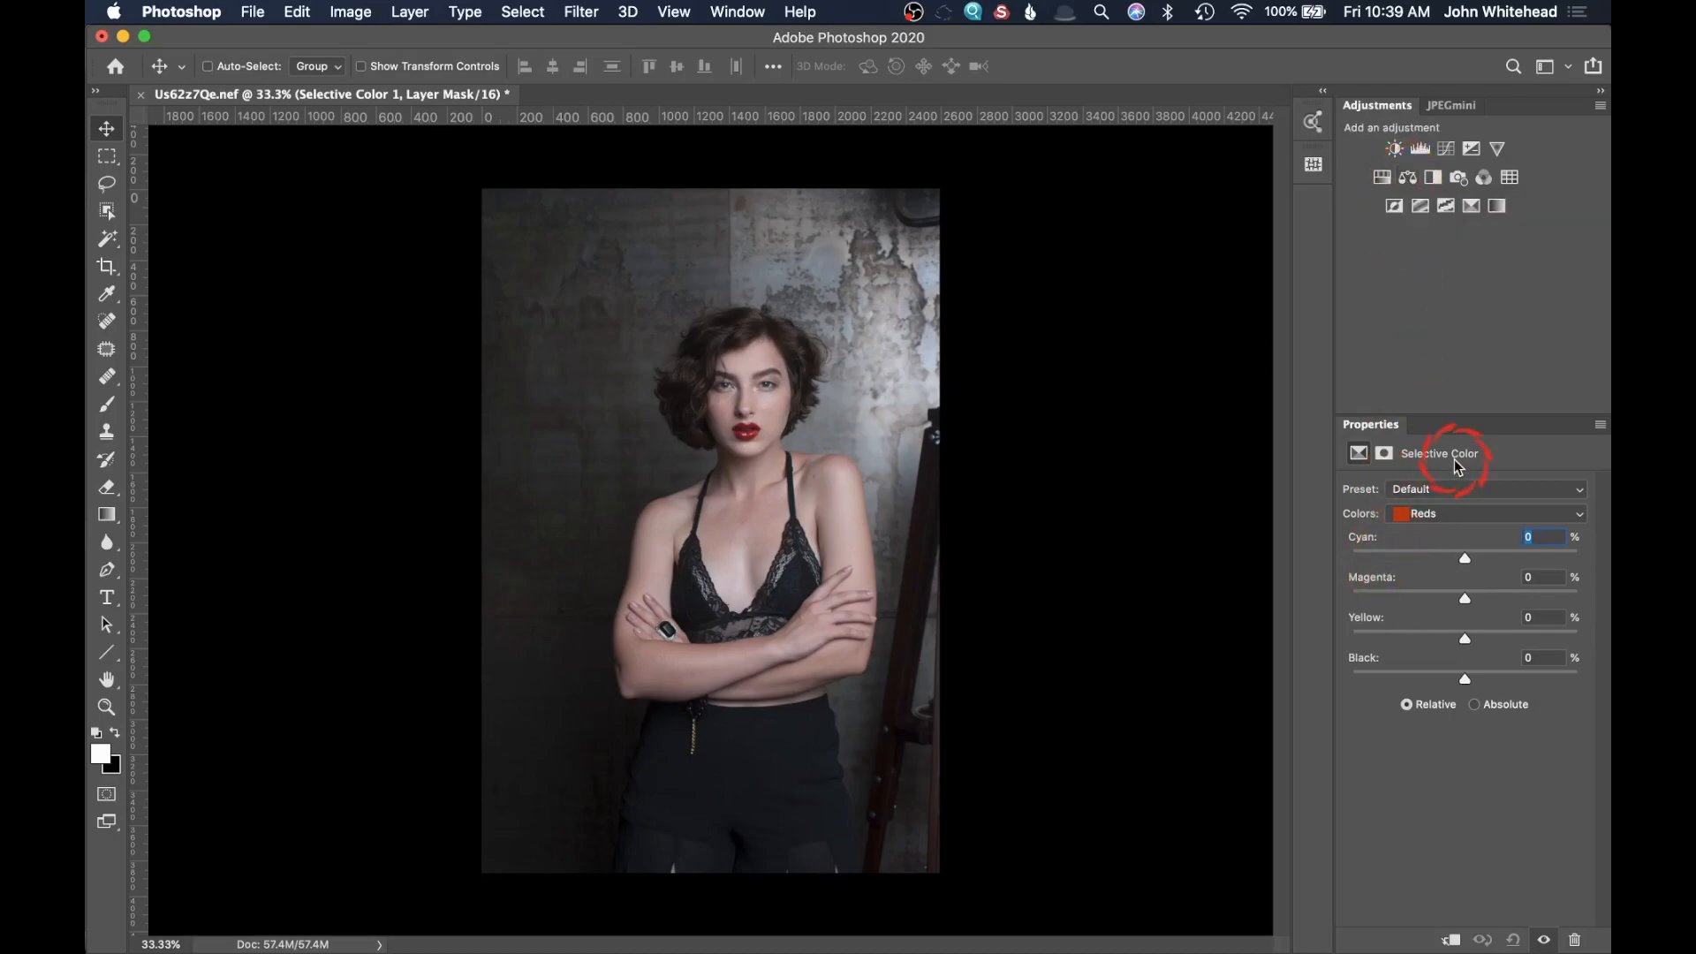
Step: Add another Hue/Saturation adjustment layer and set its Reds to Hue +4 and Saturation -6
left_click(1381, 176)
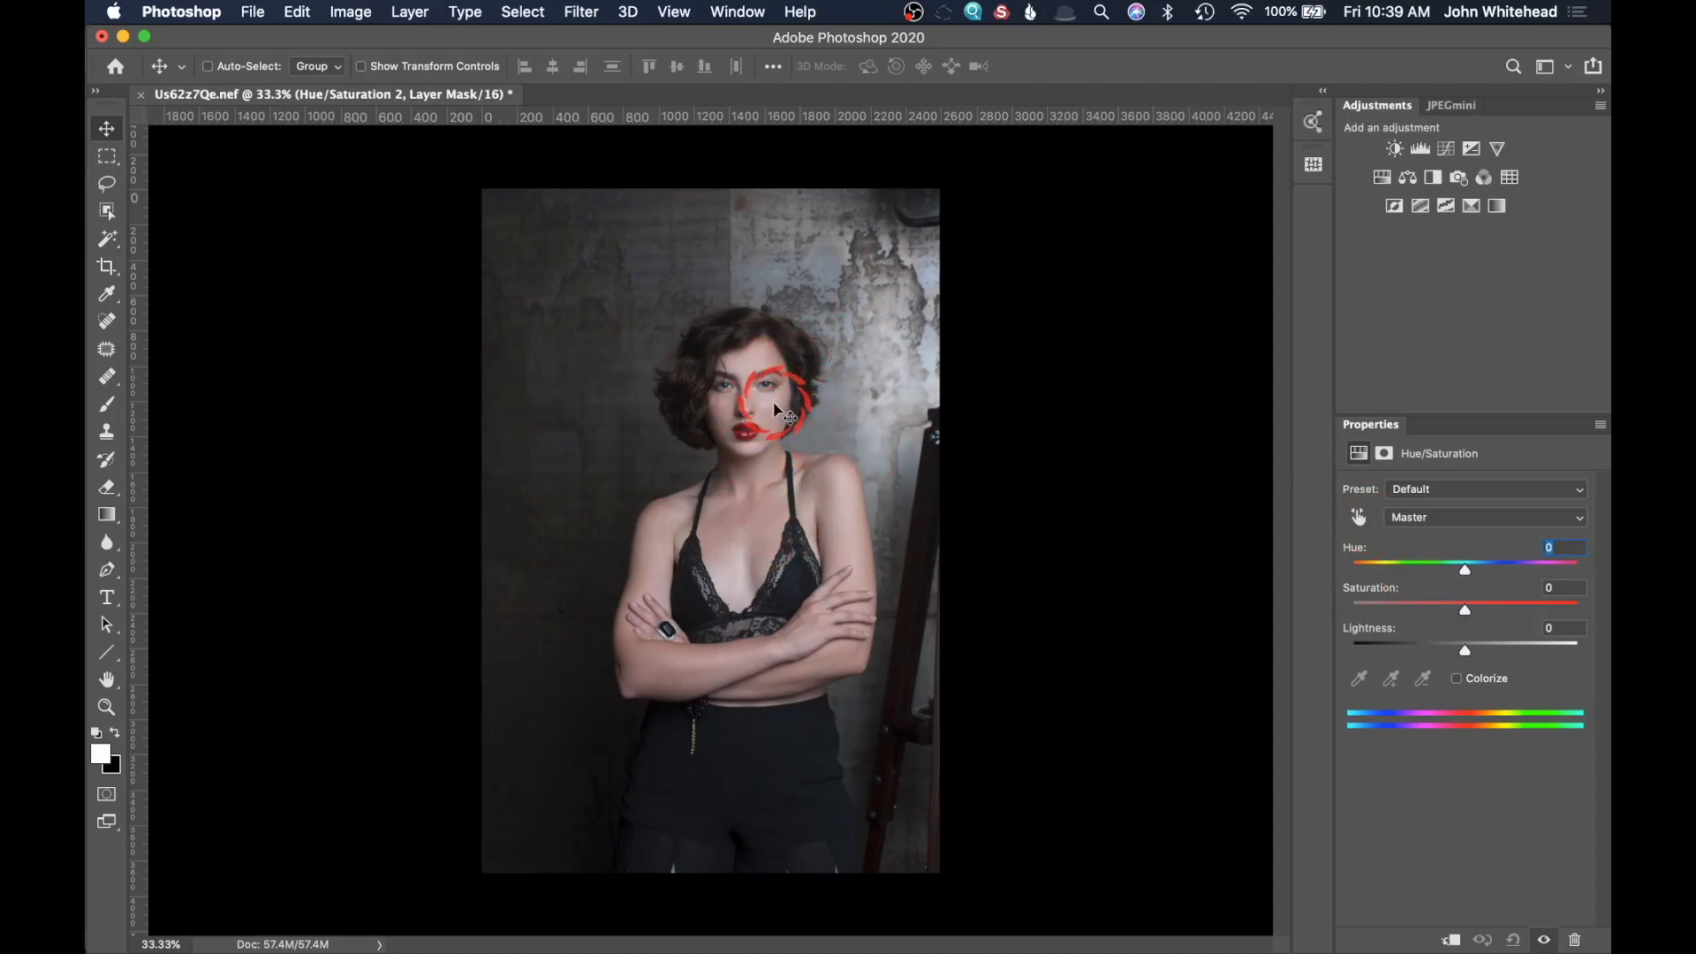
left_click(1466, 518)
left_click(1473, 592)
left_click_drag(1466, 573, 1469, 574)
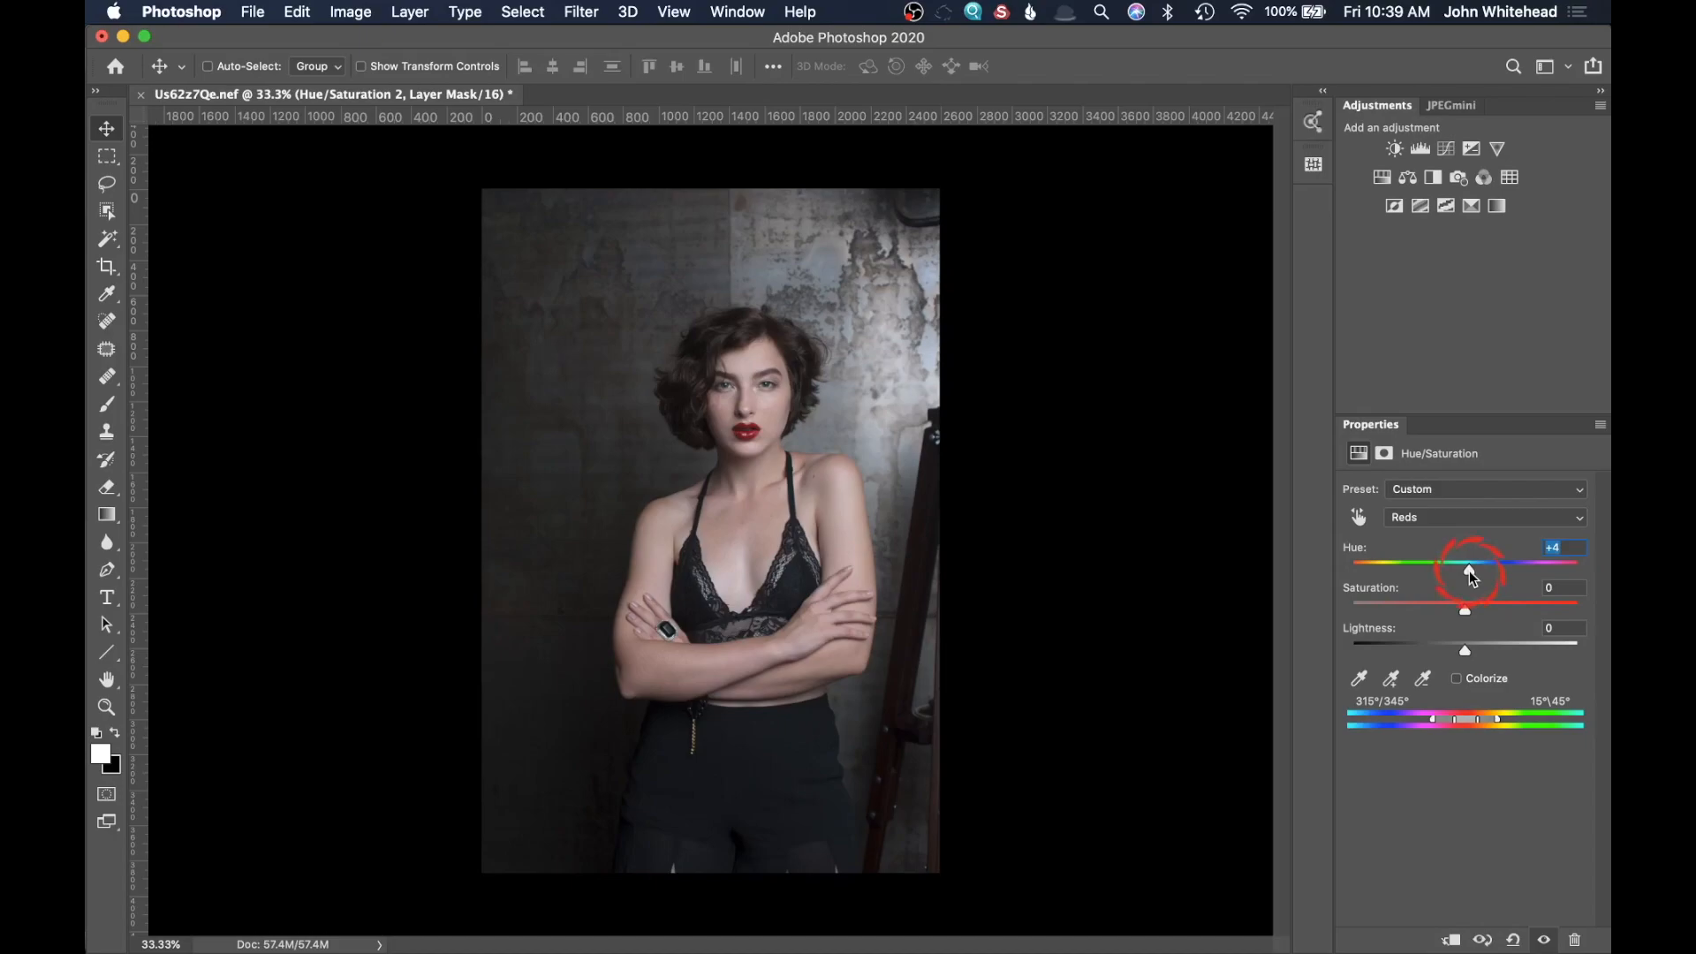
left_click(1465, 610)
left_click_drag(1466, 612, 1455, 613)
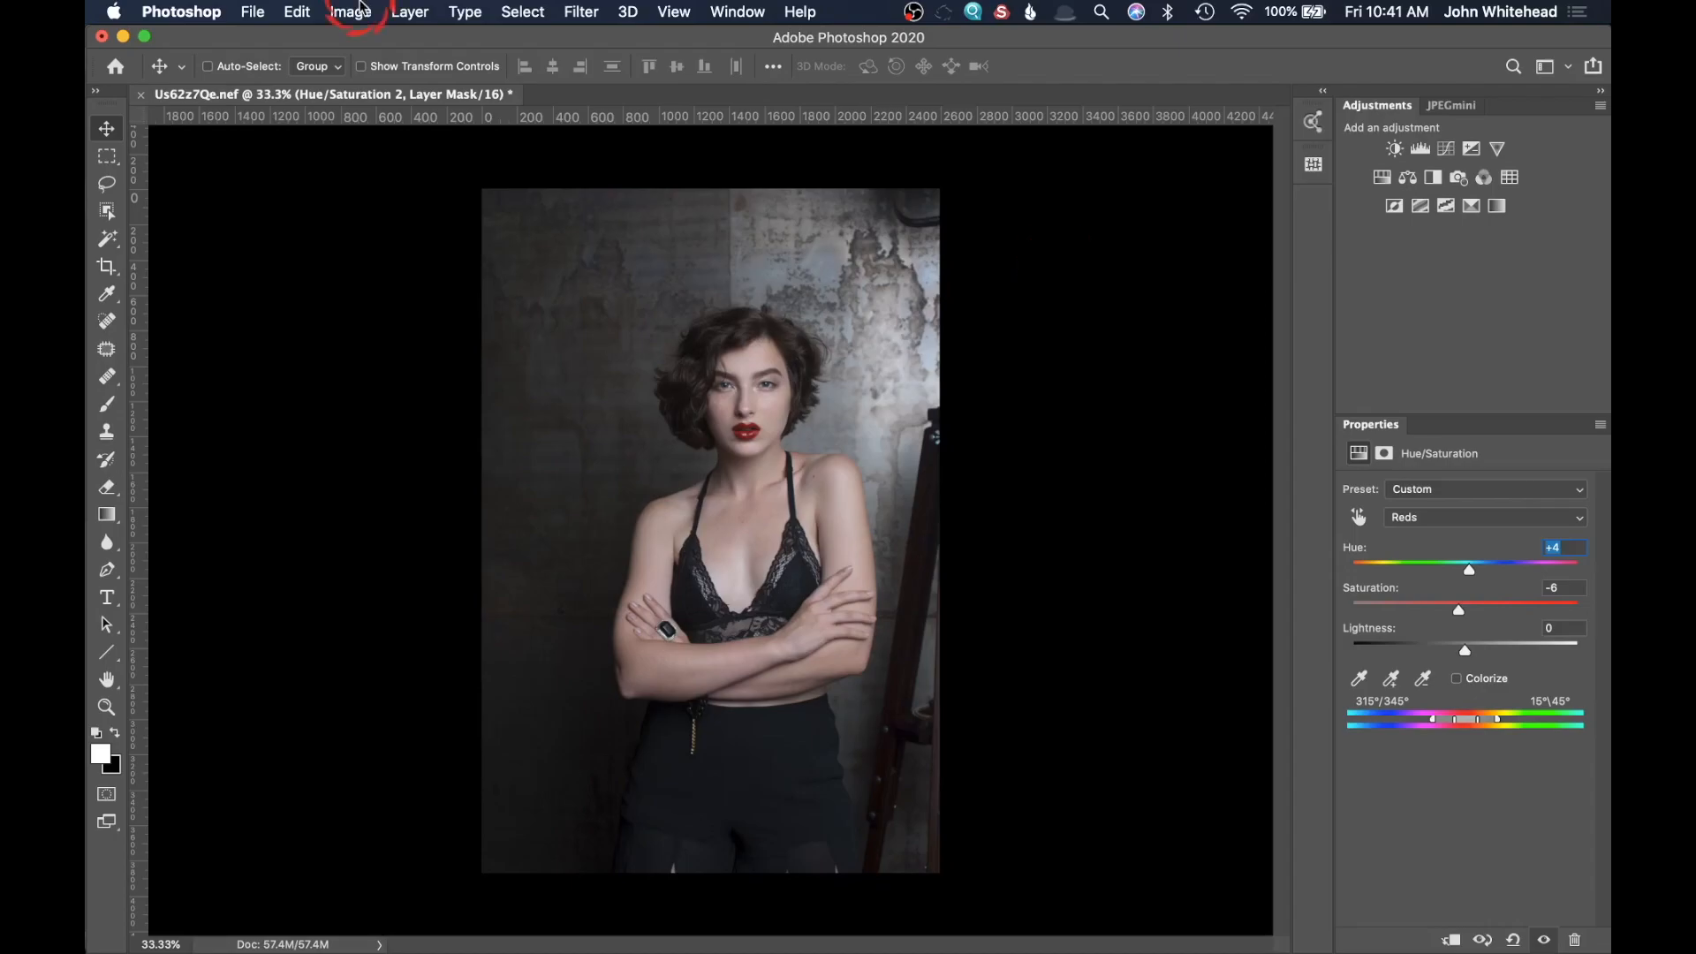
Step: Resize the image to a height of 10 inches with linked proportions
left_click(358, 11)
left_click(358, 11)
left_click(358, 9)
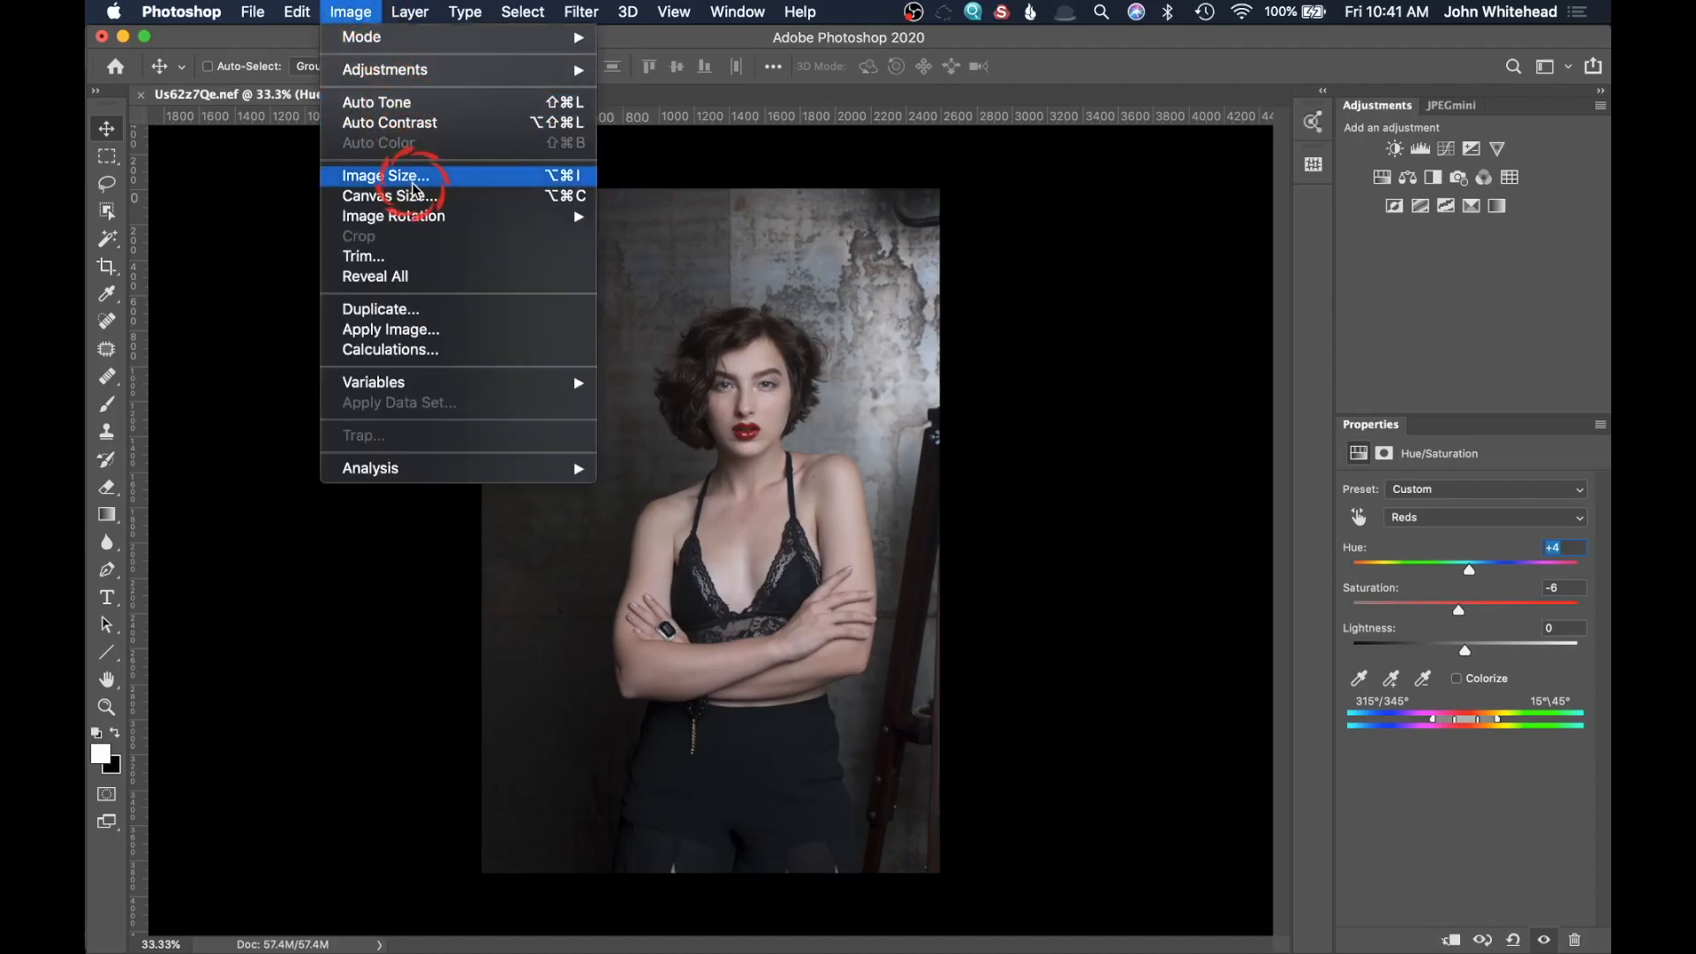
left_click(486, 184)
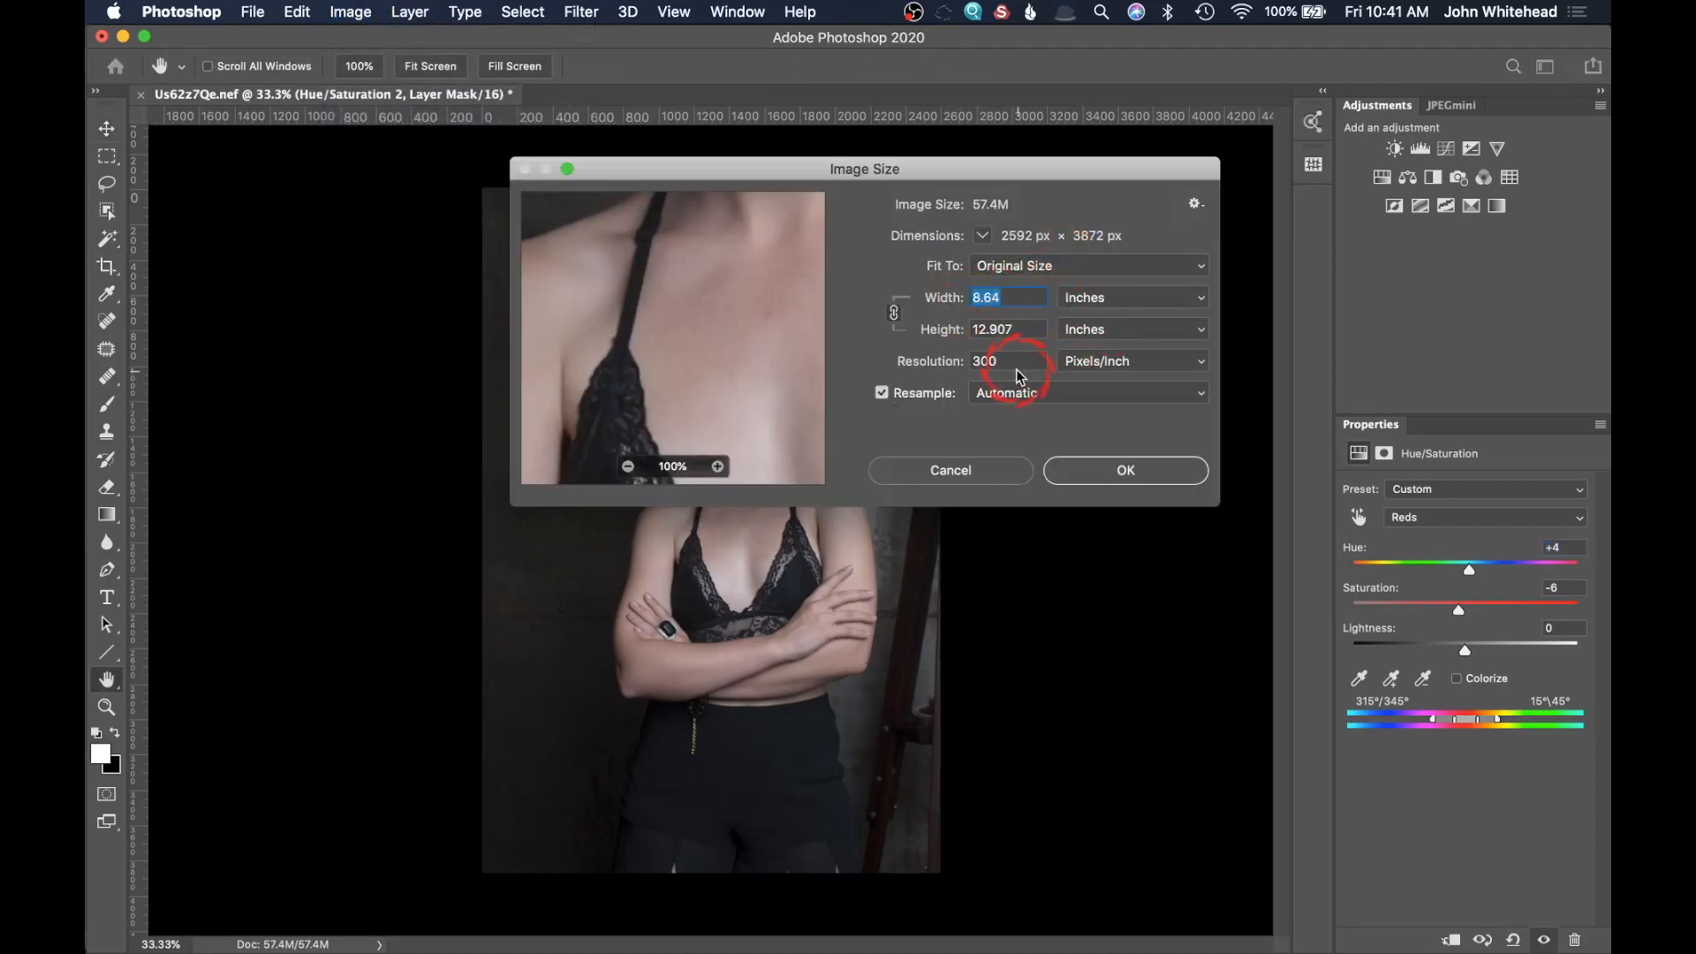
left_click_drag(1020, 332, 890, 317)
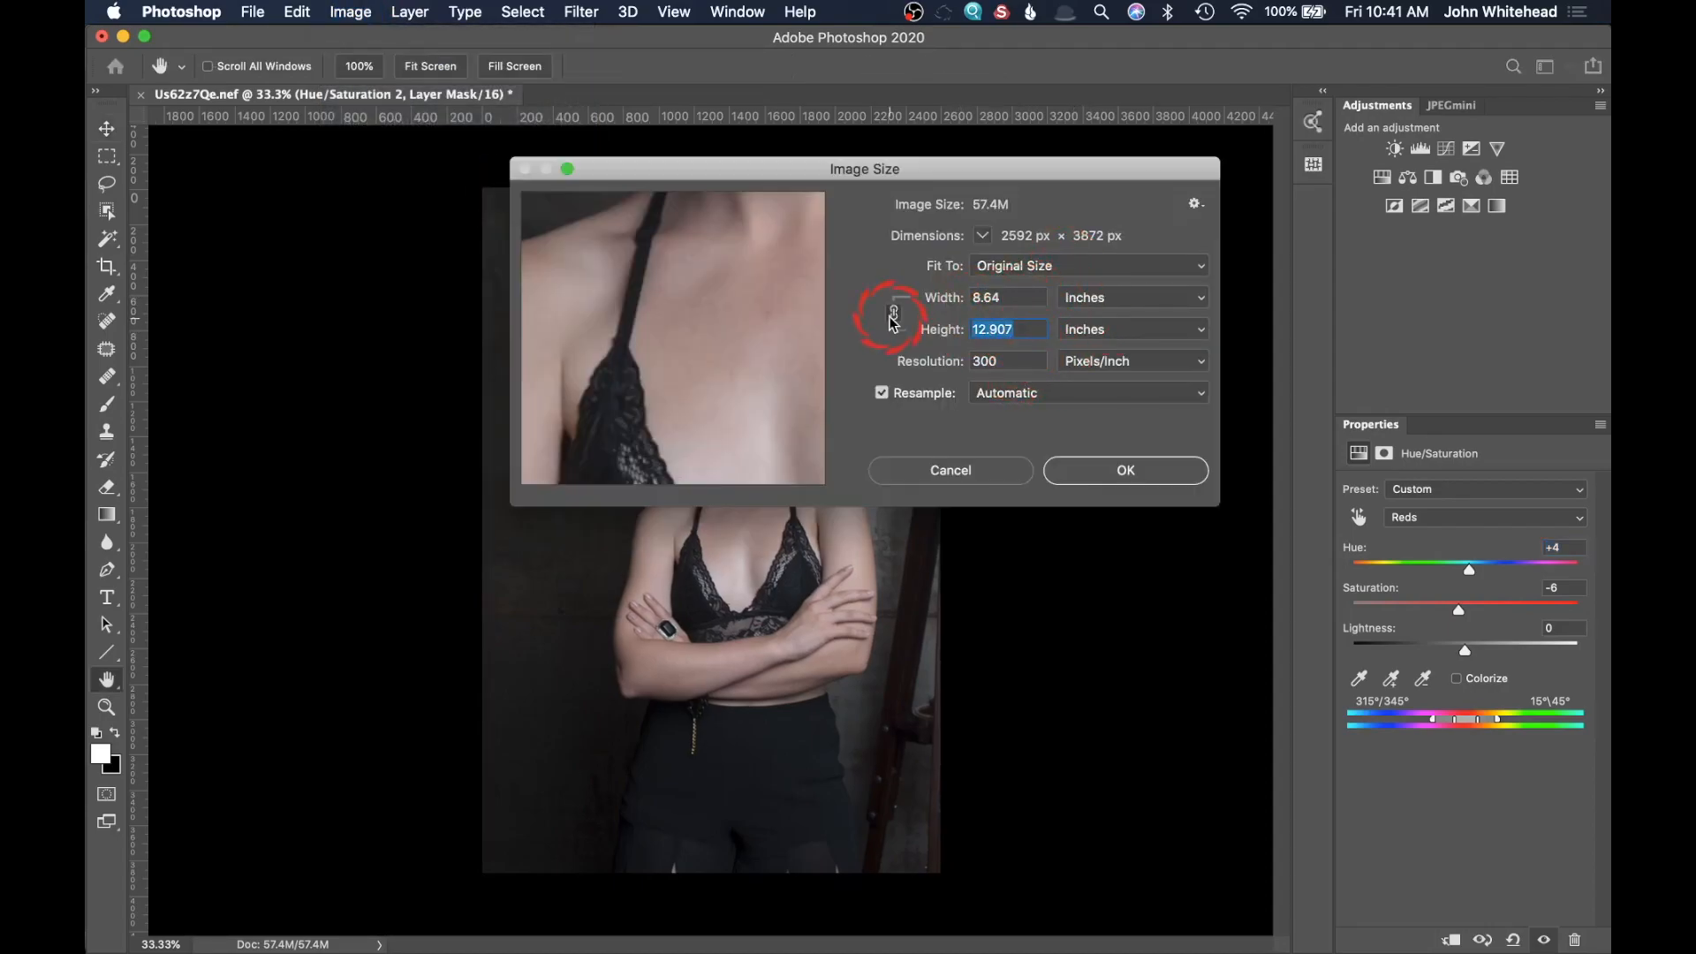
type("10")
left_click(1063, 426)
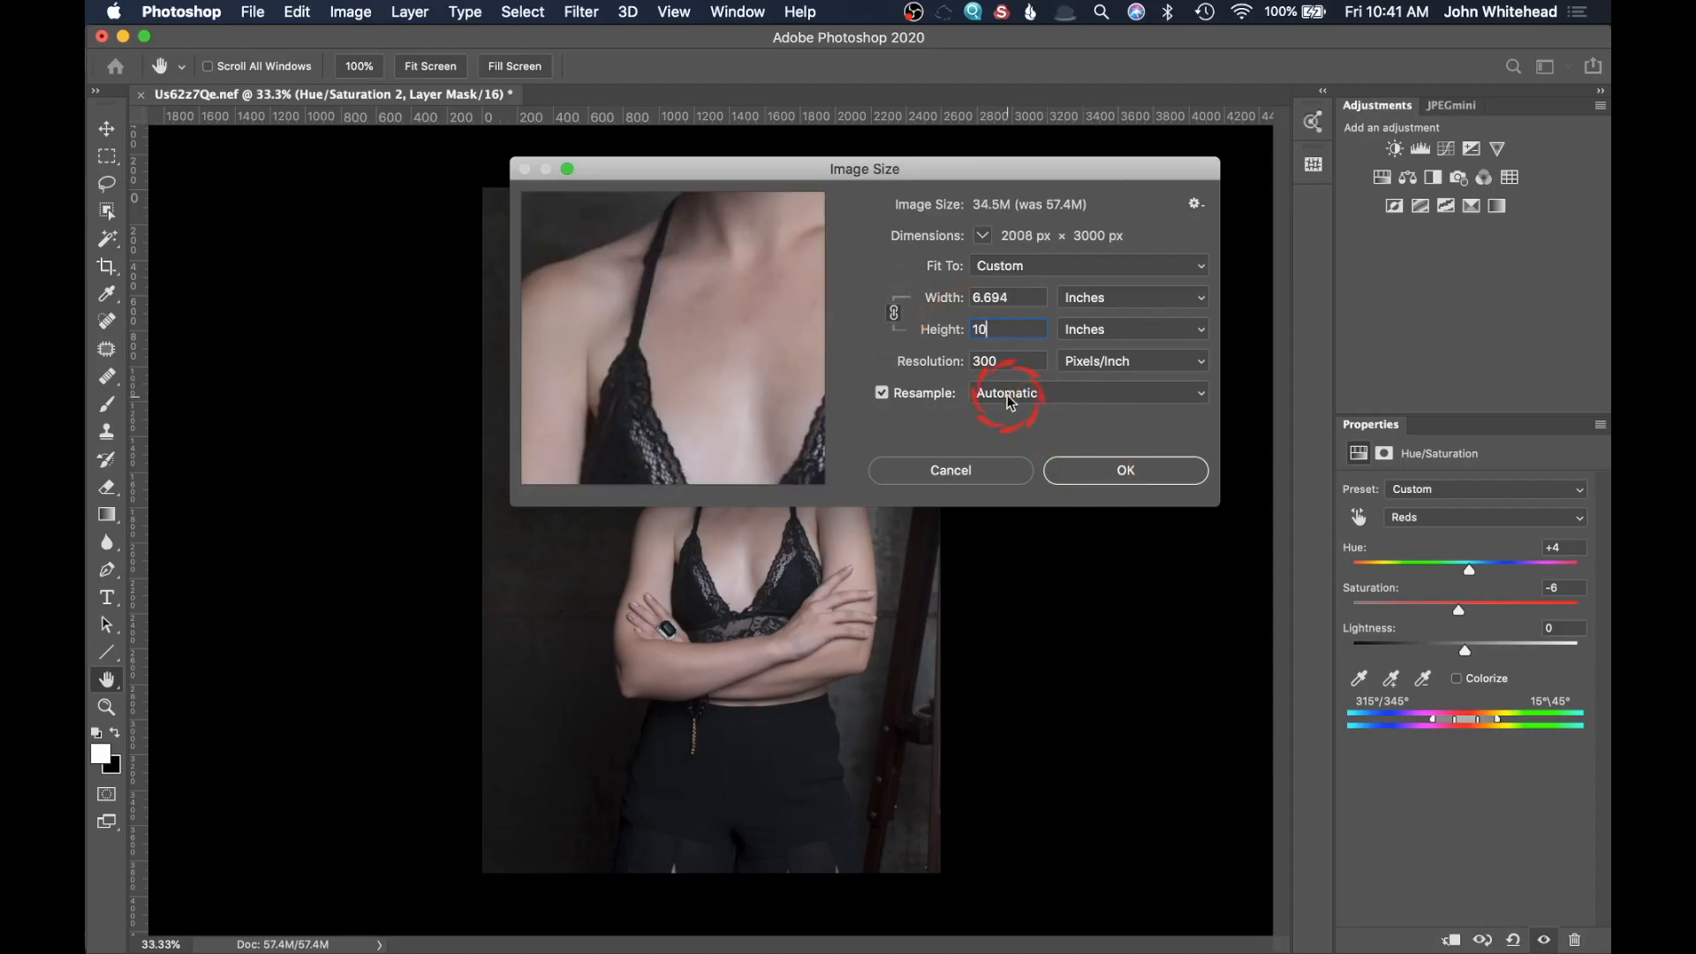
left_click(1132, 469)
left_click(1123, 465)
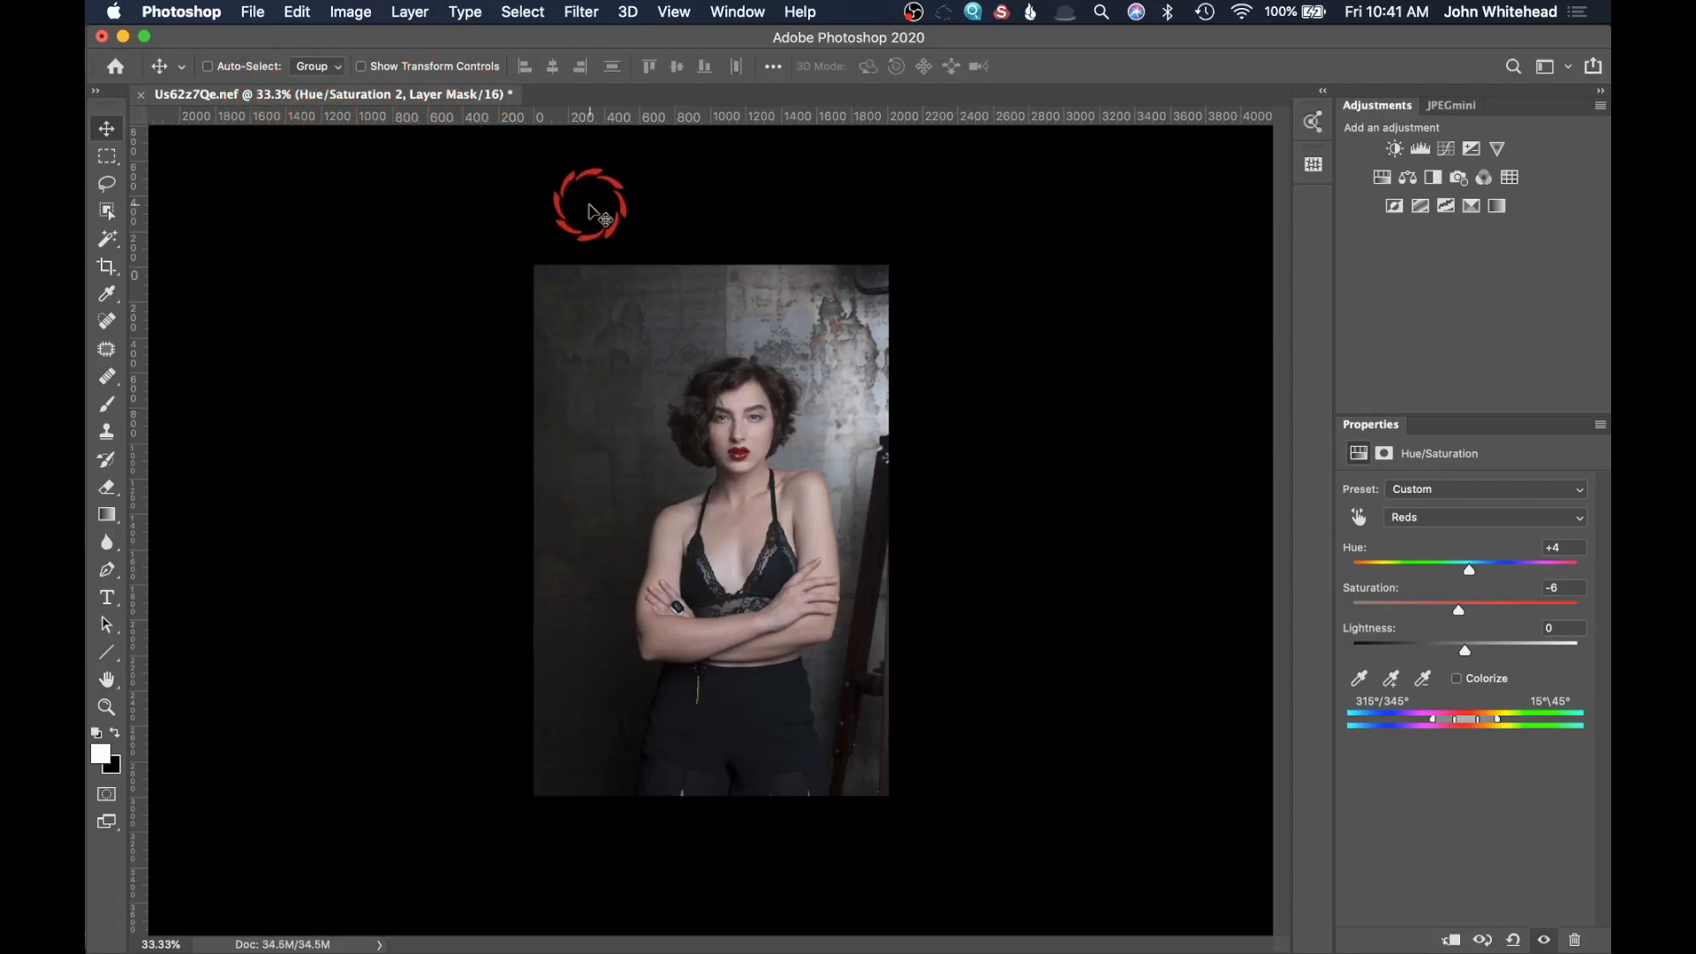
Step: Apply the Smart Sharpen filter to the active Hue/Saturation layer mask with Amount set to 89%
key("super+equal")
key("super+equal")
key("super+equal")
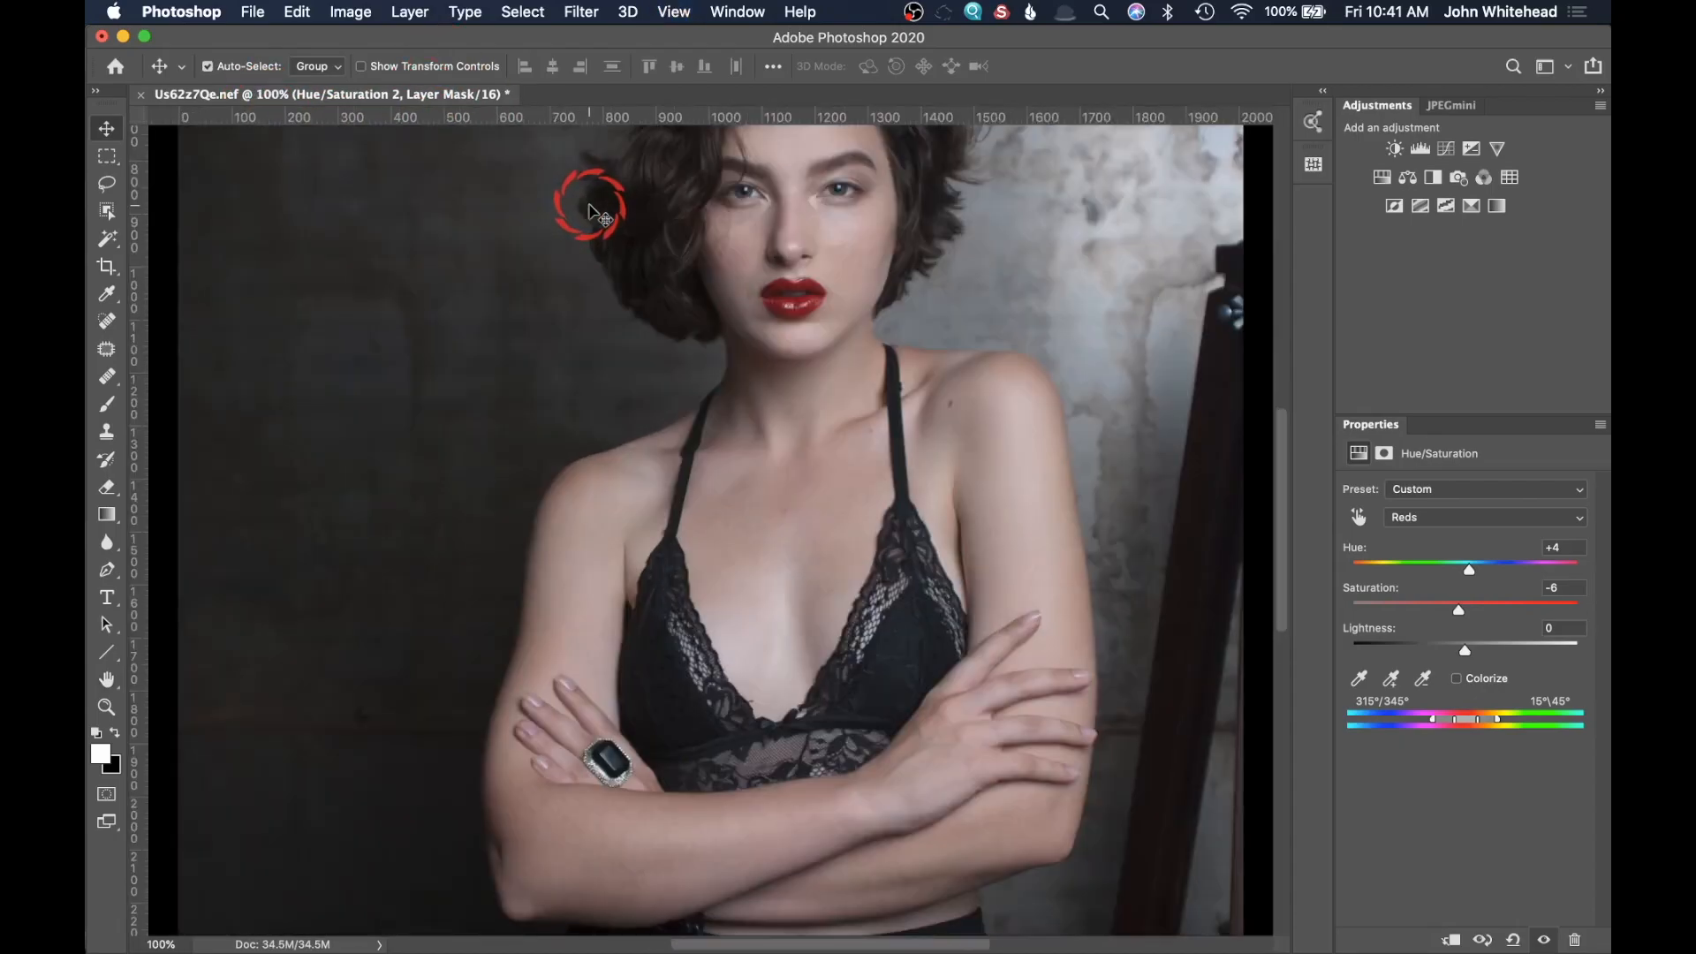
left_click(209, 66)
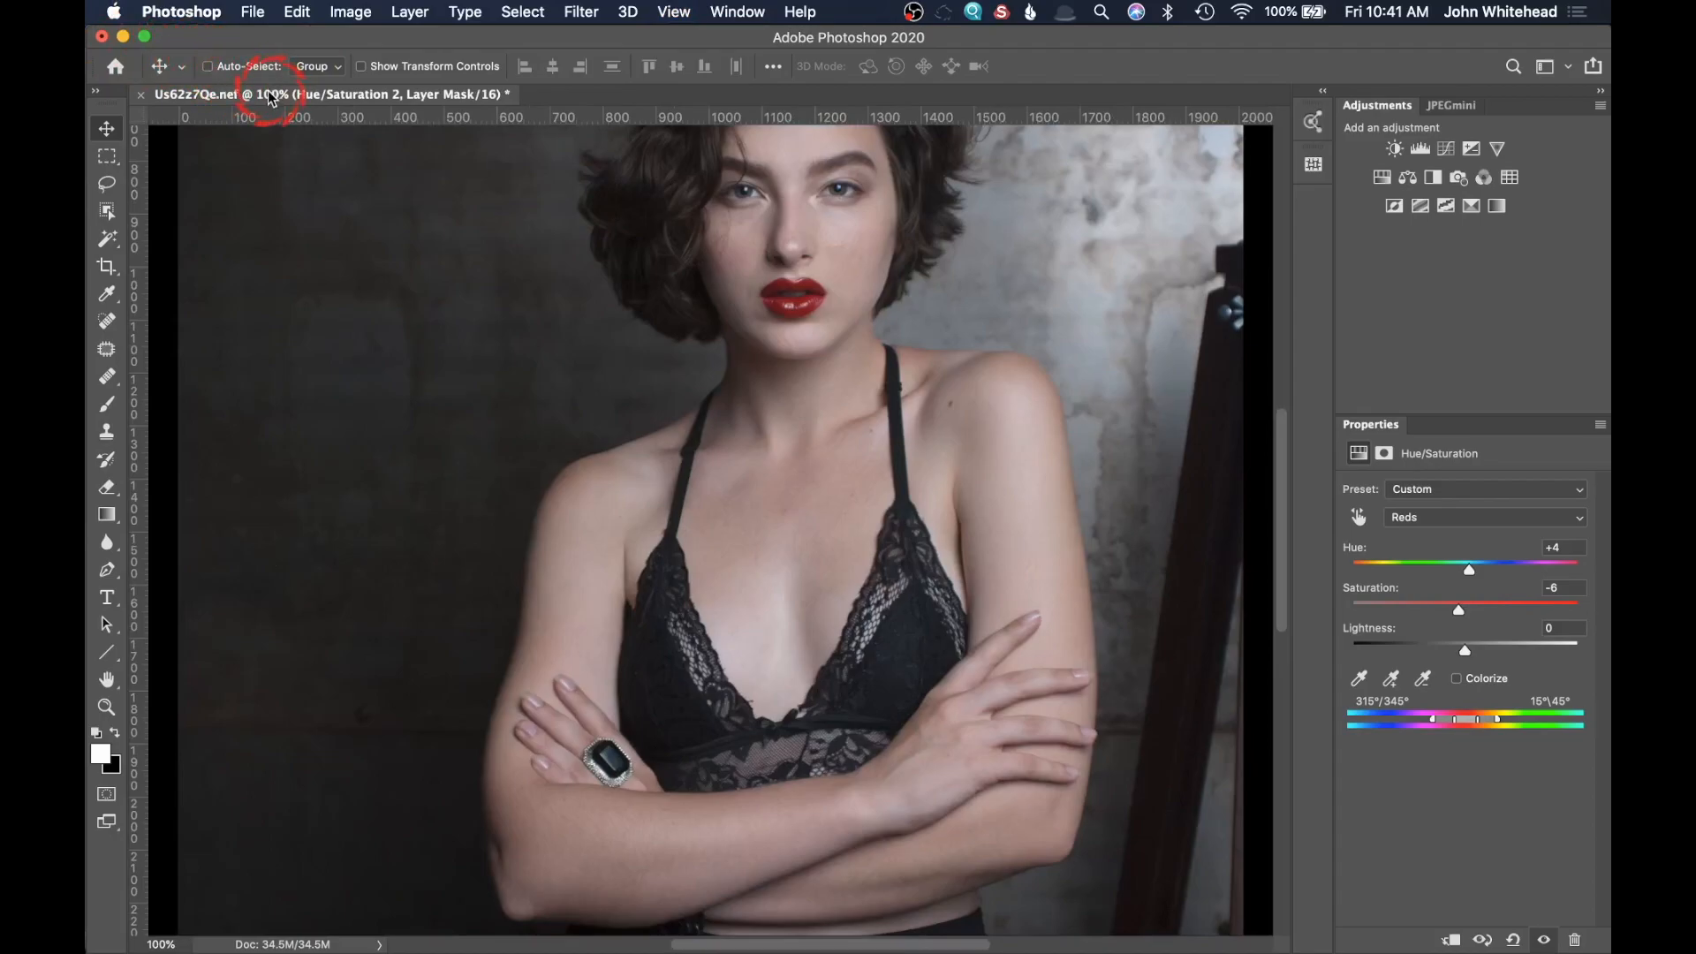
left_click_drag(839, 344, 741, 481)
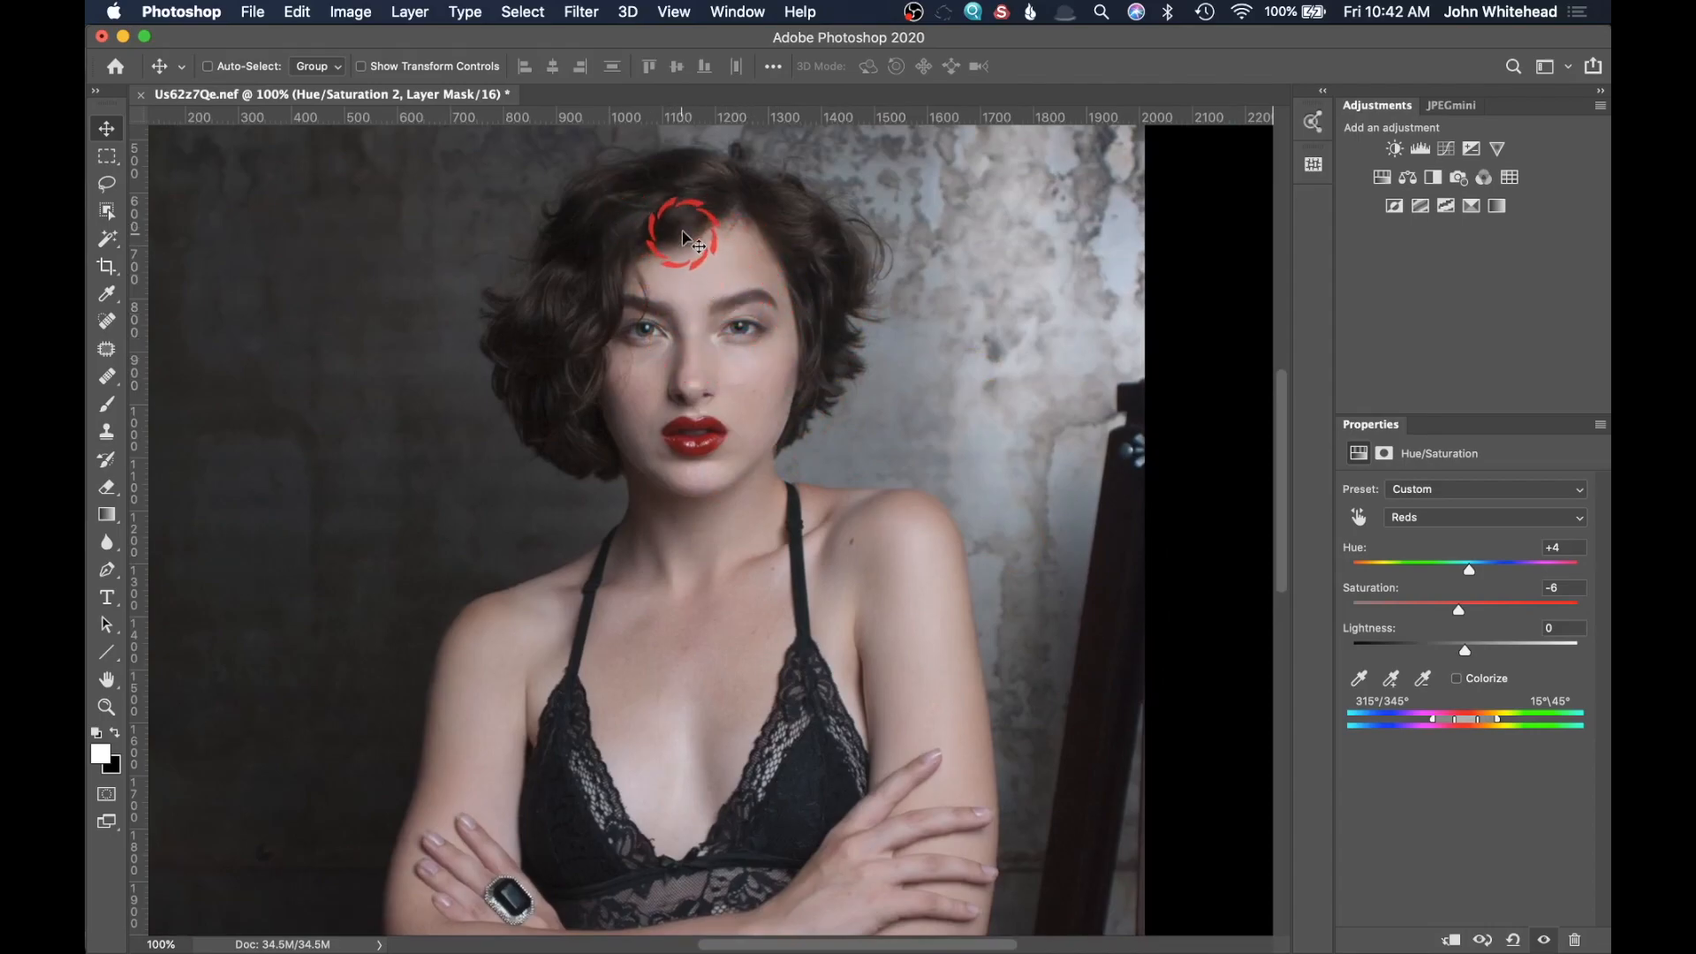
left_click(579, 11)
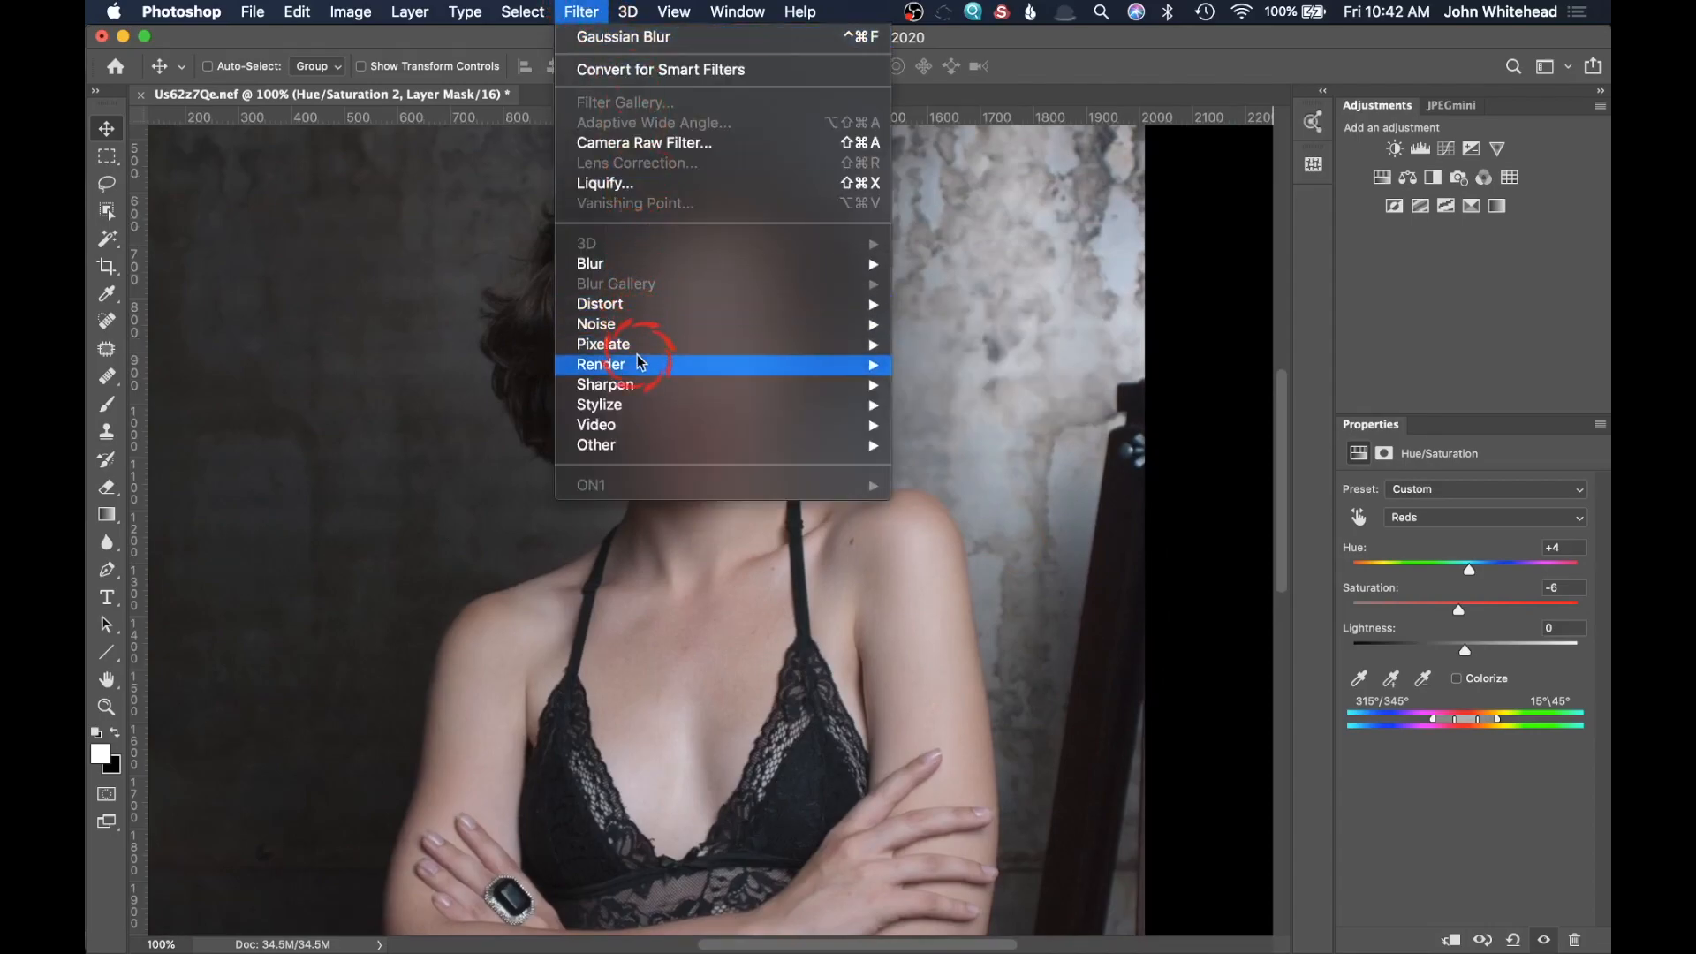
mouse_move(640, 383)
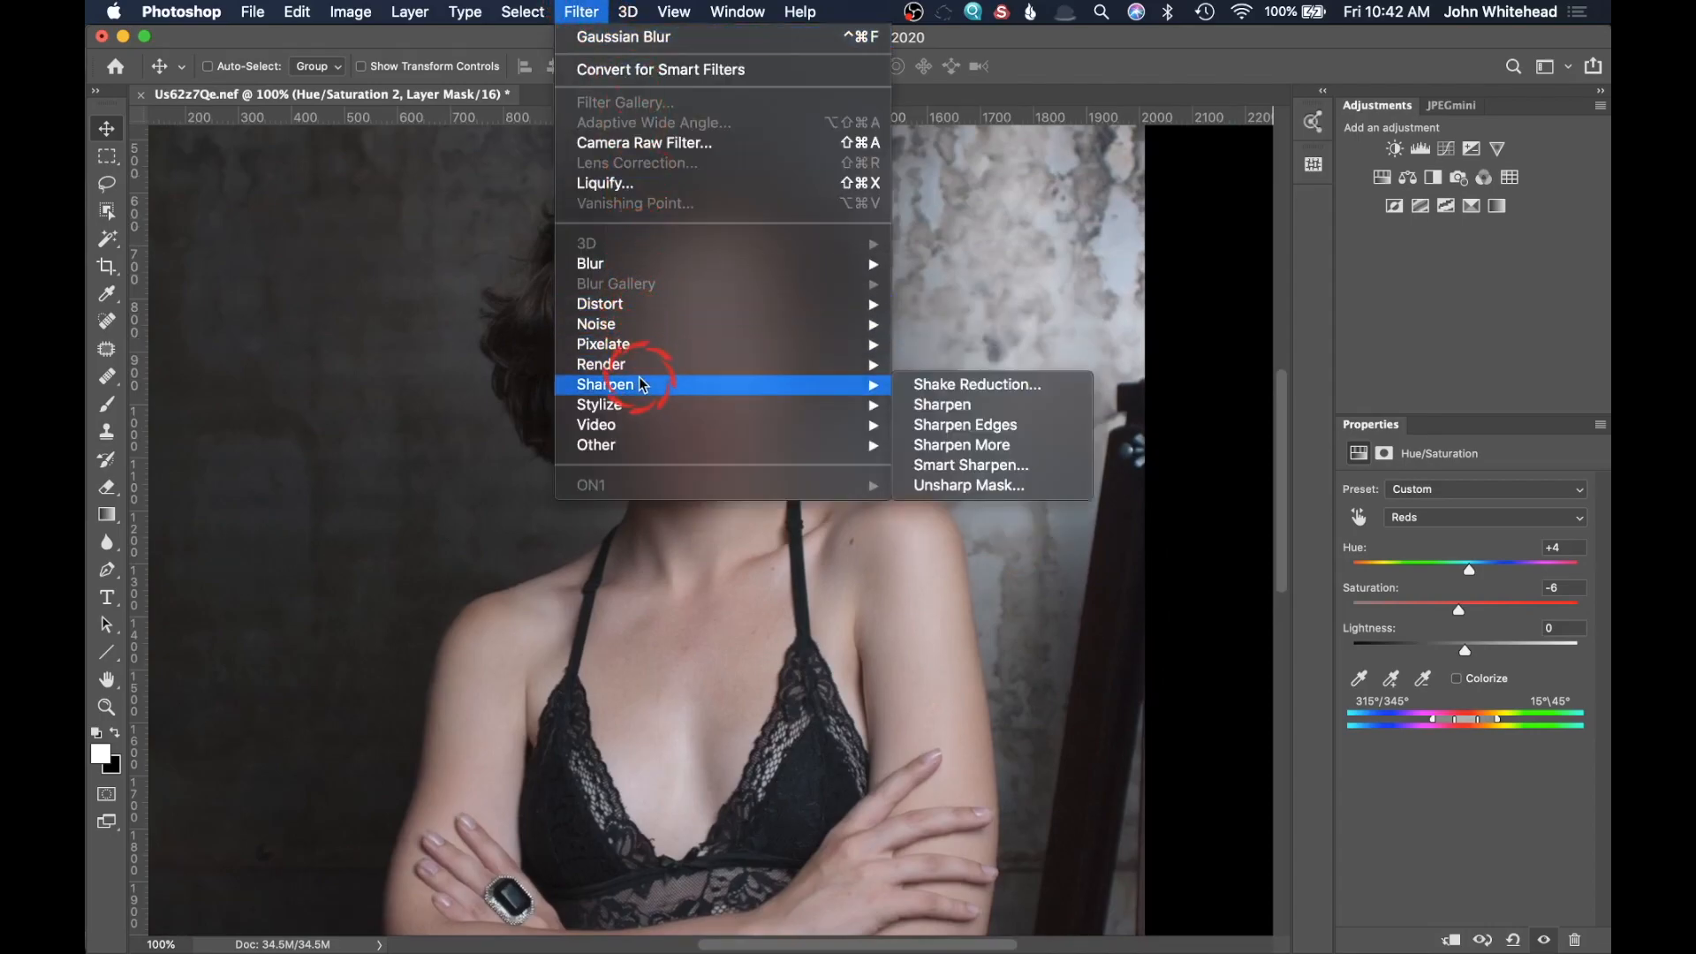
left_click(983, 468)
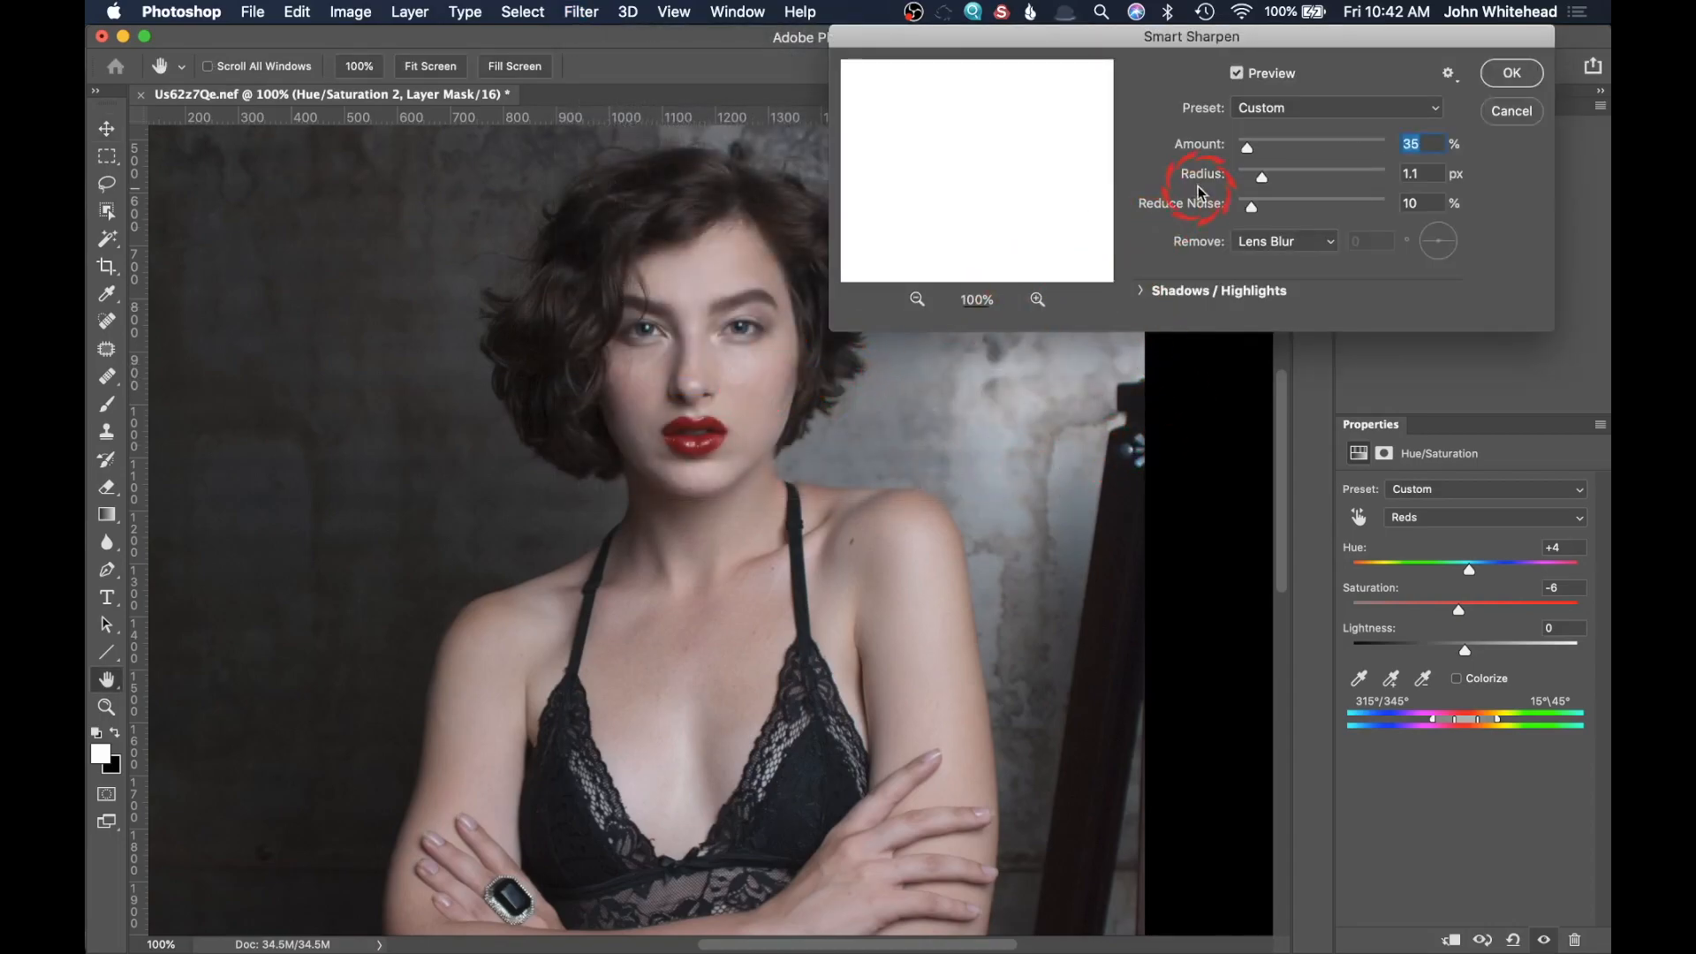
left_click_drag(1245, 144, 1266, 148)
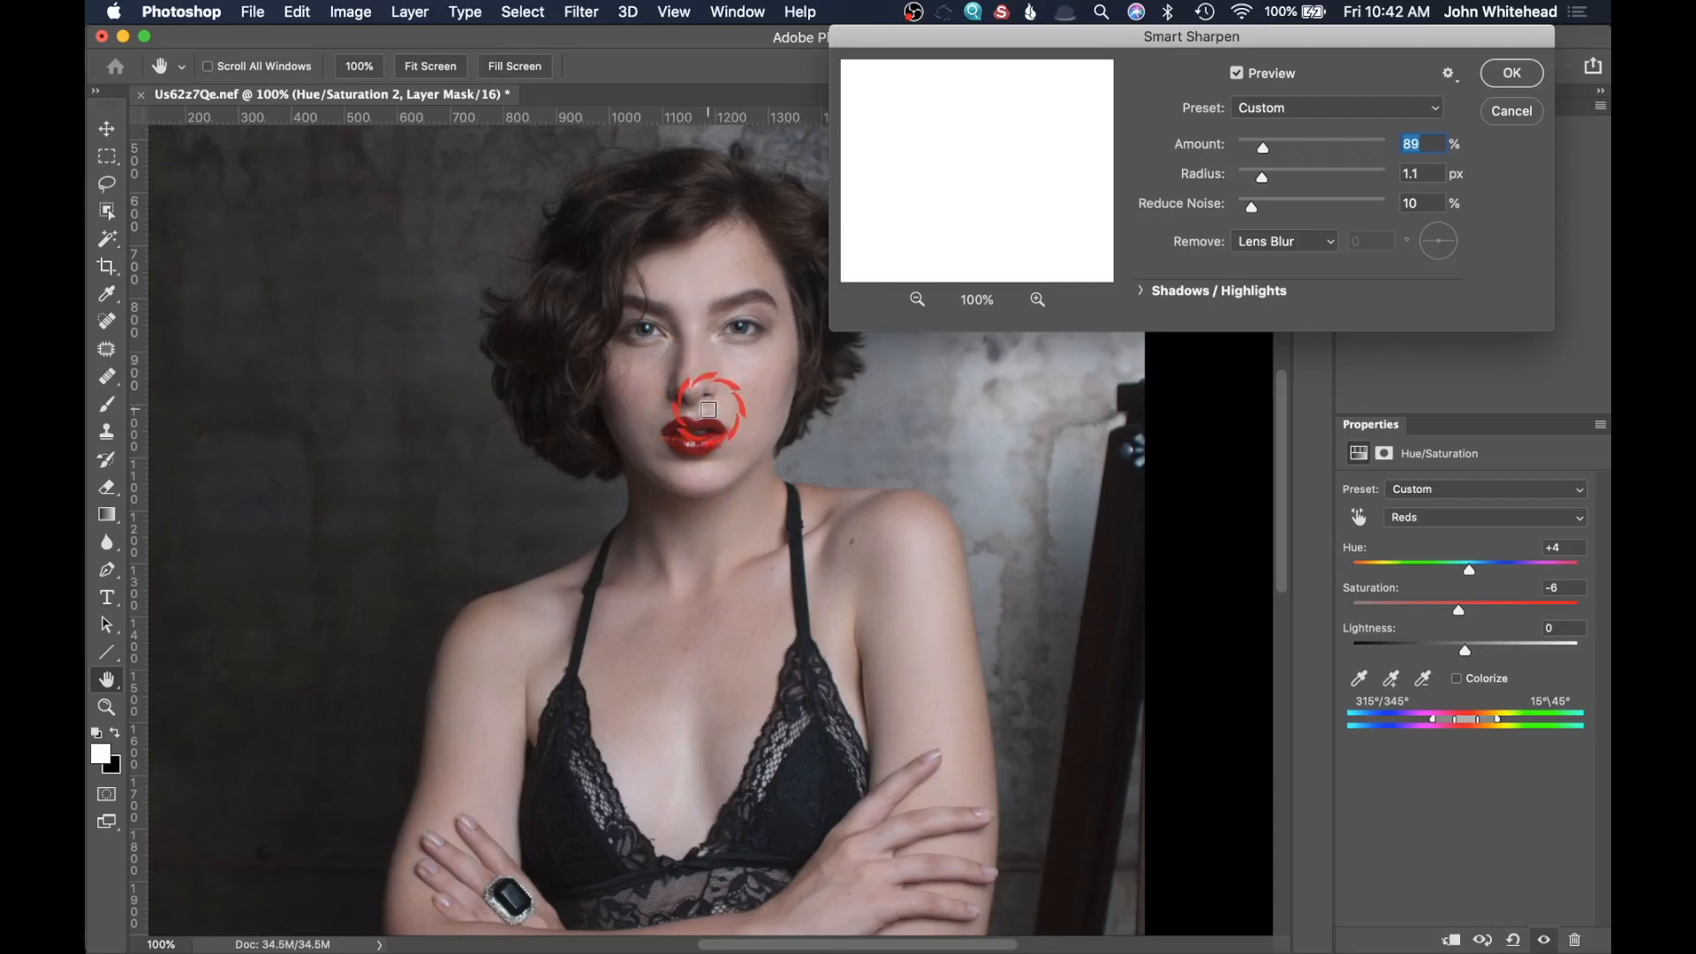
left_click(1506, 75)
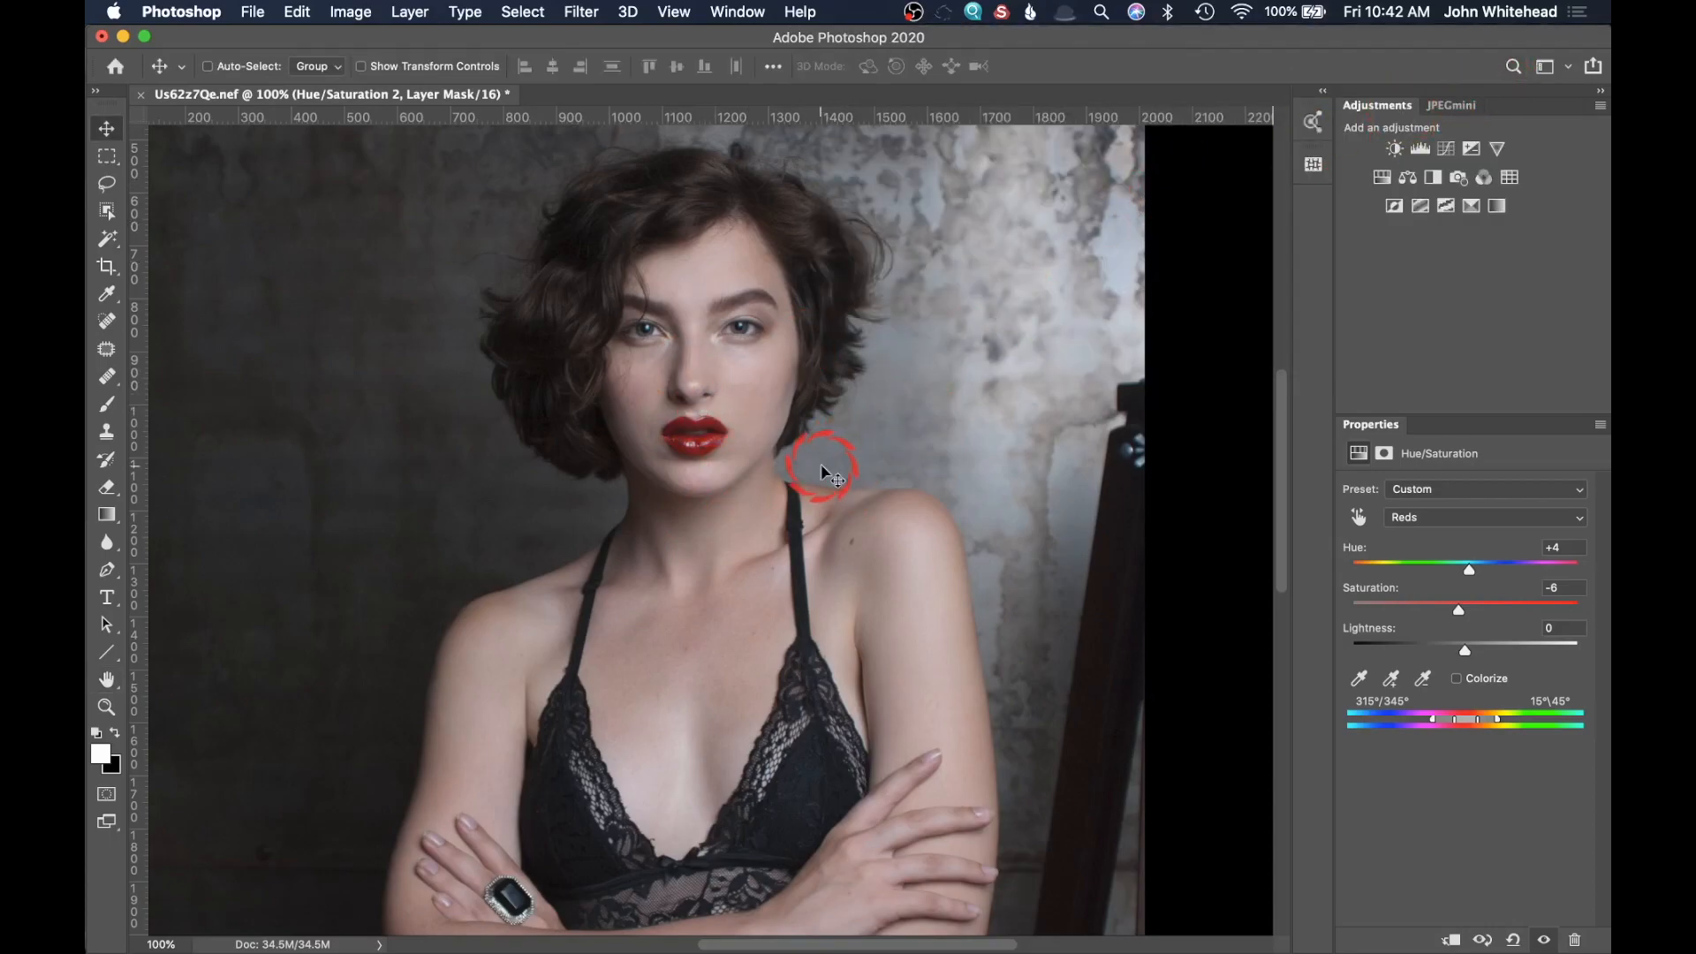